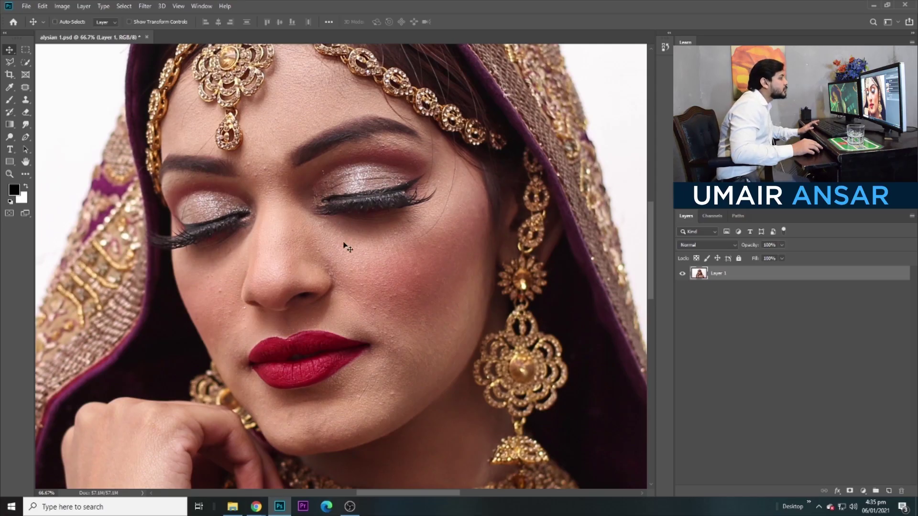
Zoom and pan around the bride's face, eyes, lips and forehead jewellery.
key("z")
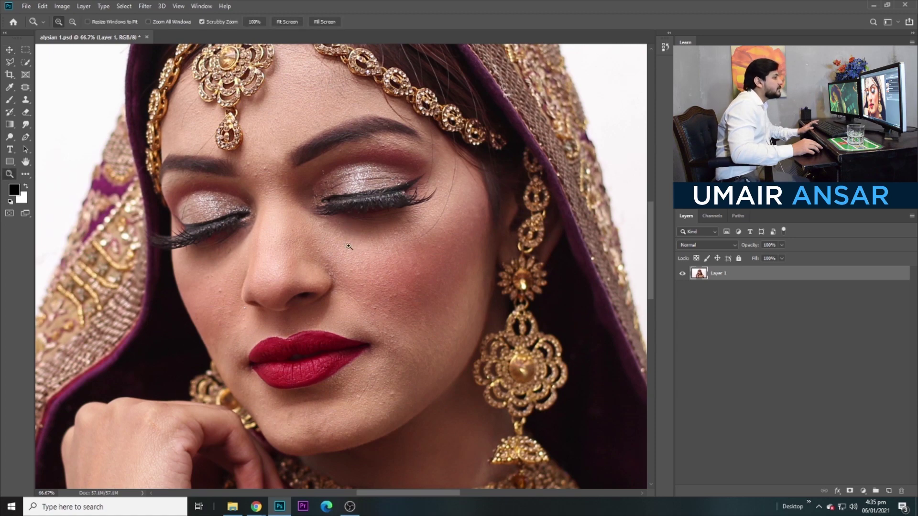
left_click_drag(348, 244, 308, 174)
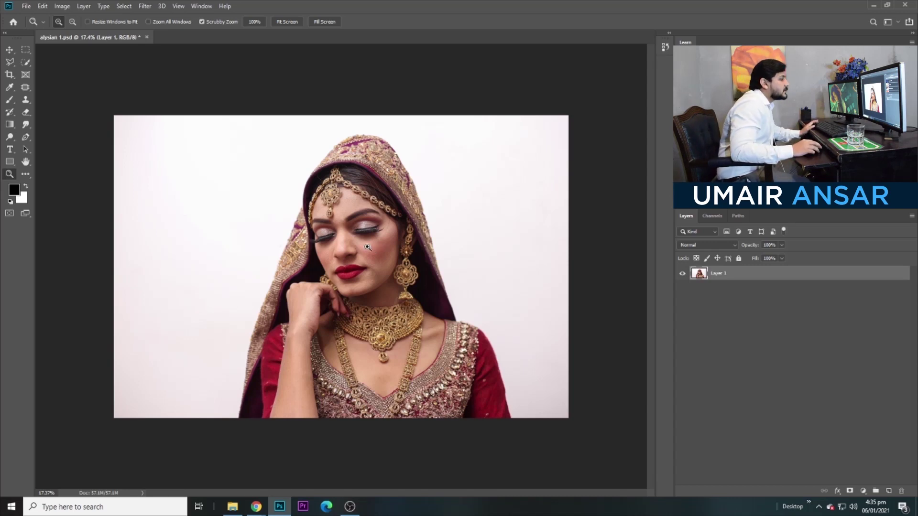
left_click_drag(363, 244, 437, 329)
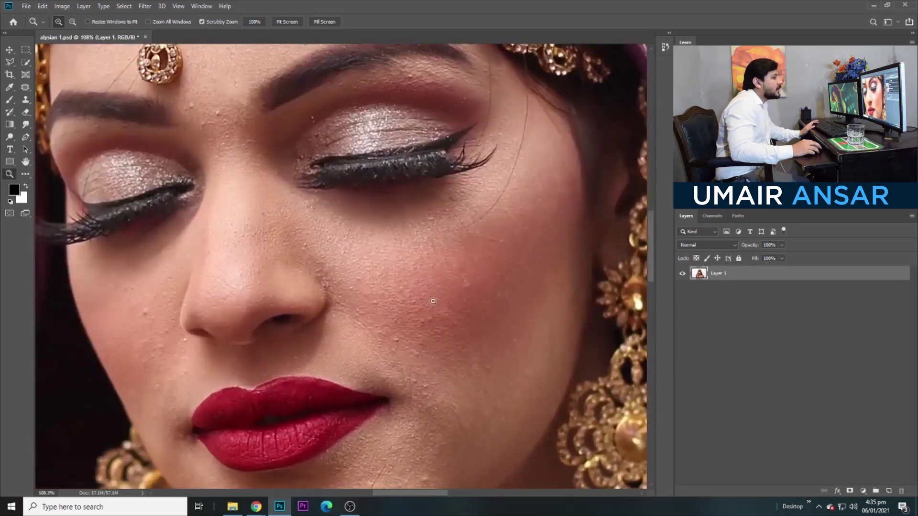
left_click_drag(433, 301, 381, 259)
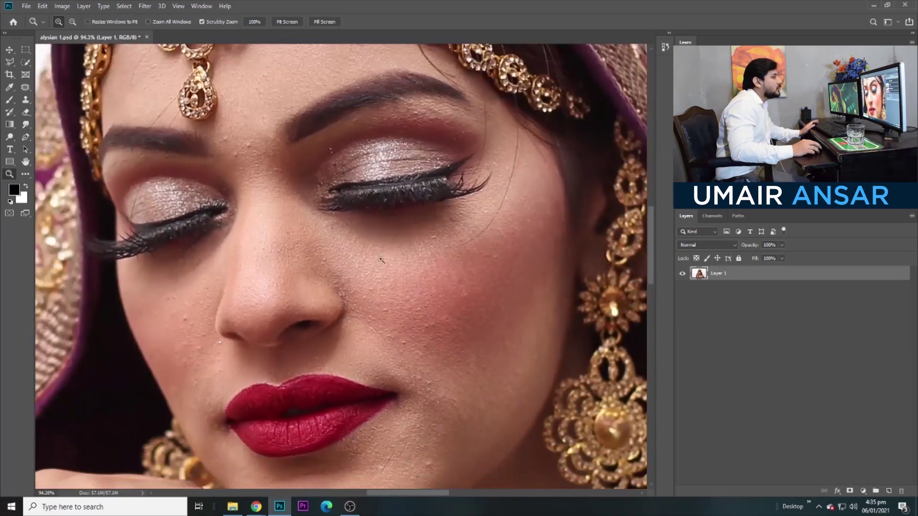
left_click_drag(297, 169, 290, 258)
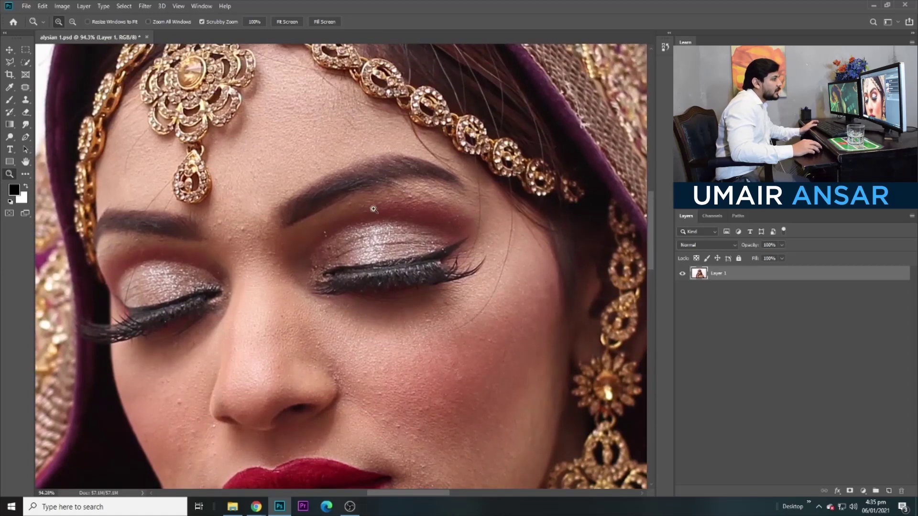
left_click_drag(373, 209, 376, 133)
mouse_move(406, 372)
left_mouse_down()
mouse_move(410, 280)
mouse_move(400, 222)
left_mouse_up()
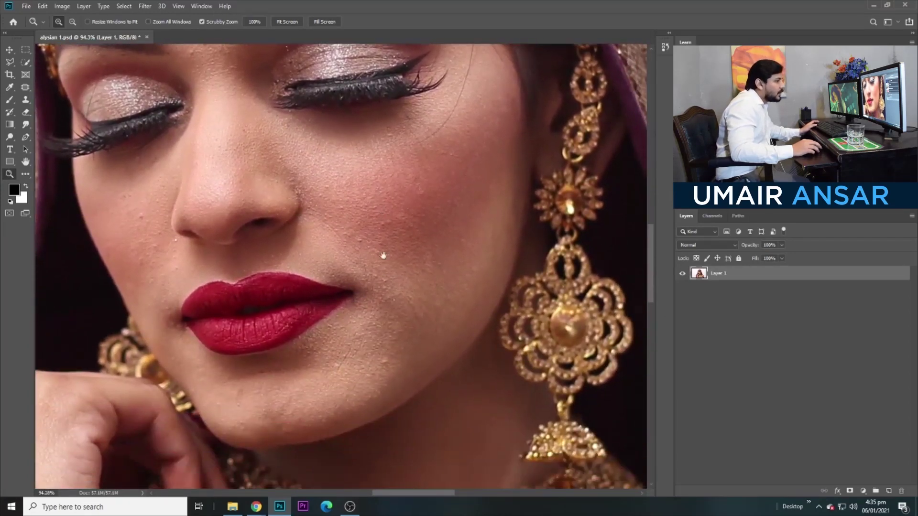
left_click_drag(383, 256, 422, 250)
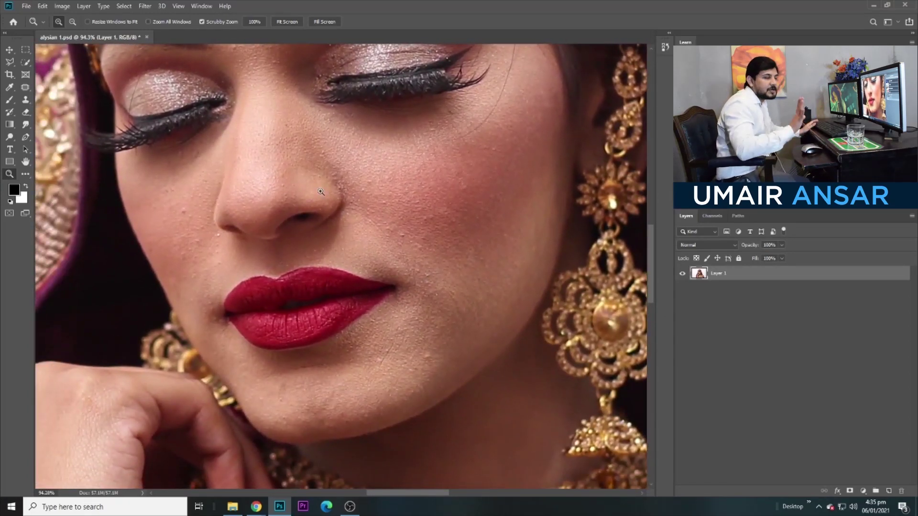
left_click_drag(328, 149, 309, 216)
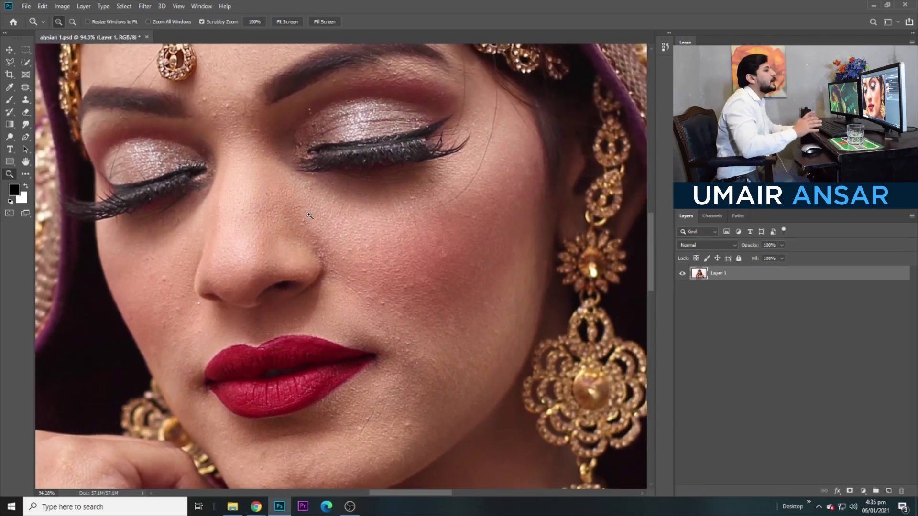
left_click_drag(308, 239, 293, 290)
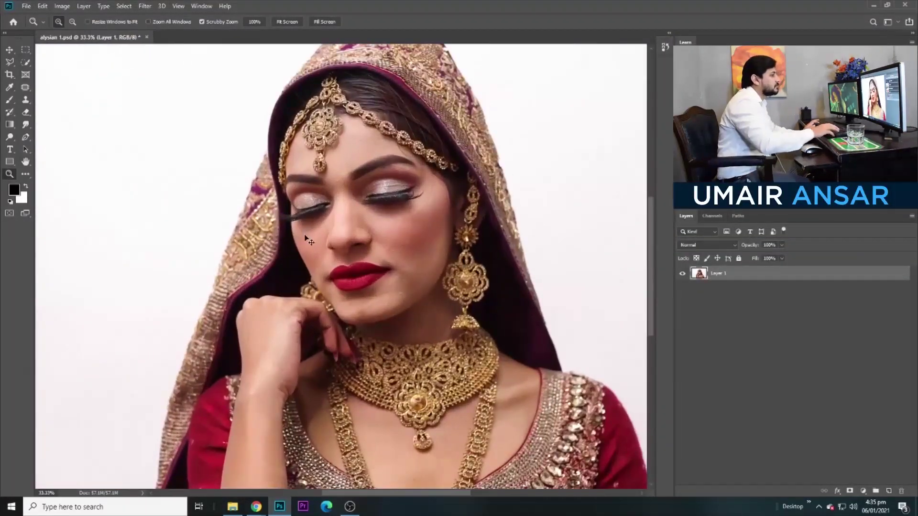
scroll(306, 239, "up", 1)
scroll(305, 237, "up", 1)
scroll(304, 234, "up", 1)
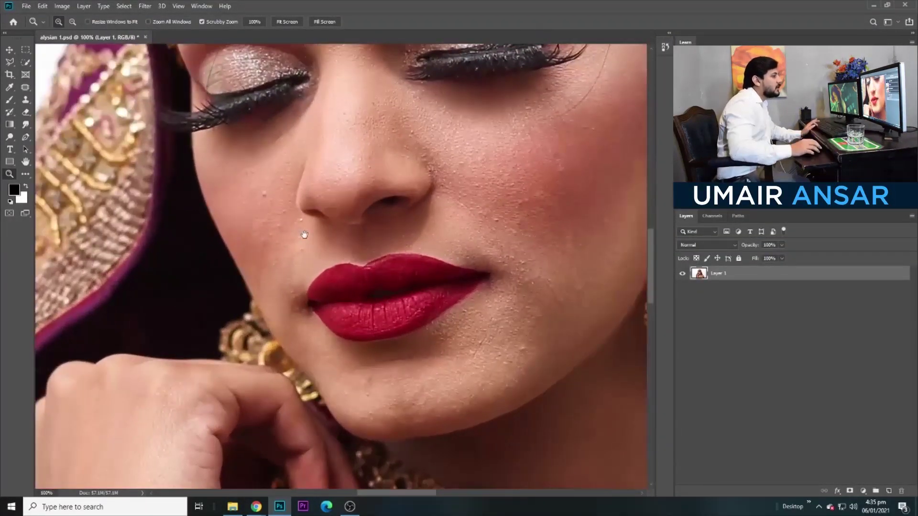
left_click_drag(304, 234, 123, 299)
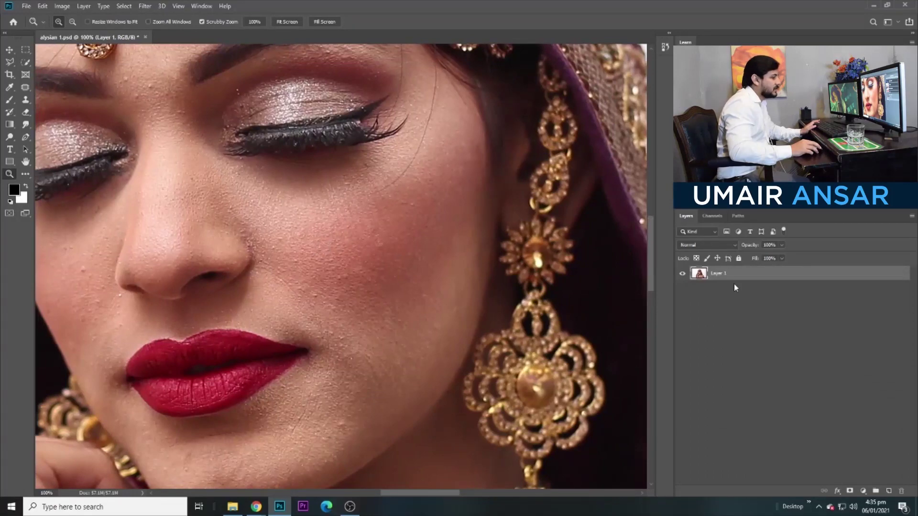
Duplicate Layer 1 as a smart object, add a hidden second copy, and reselect Layer 1 copy.
key("ctrl+j")
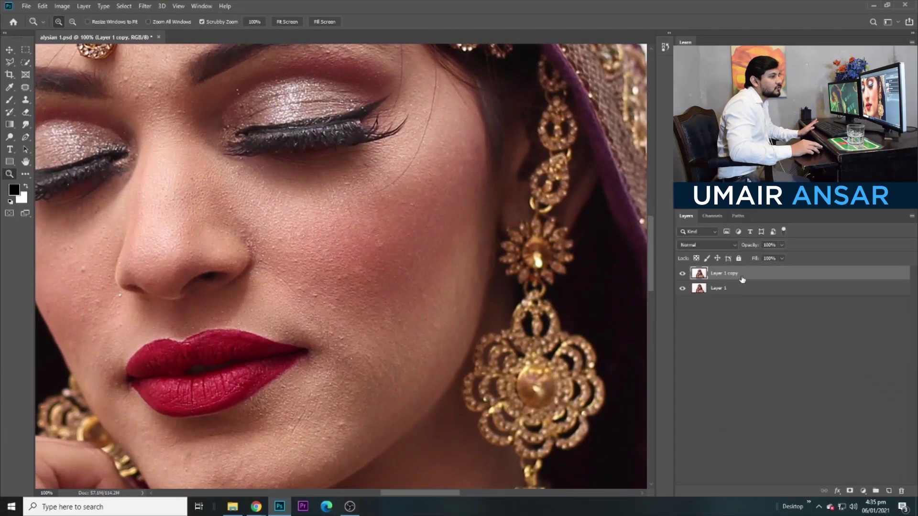
right_click(742, 280)
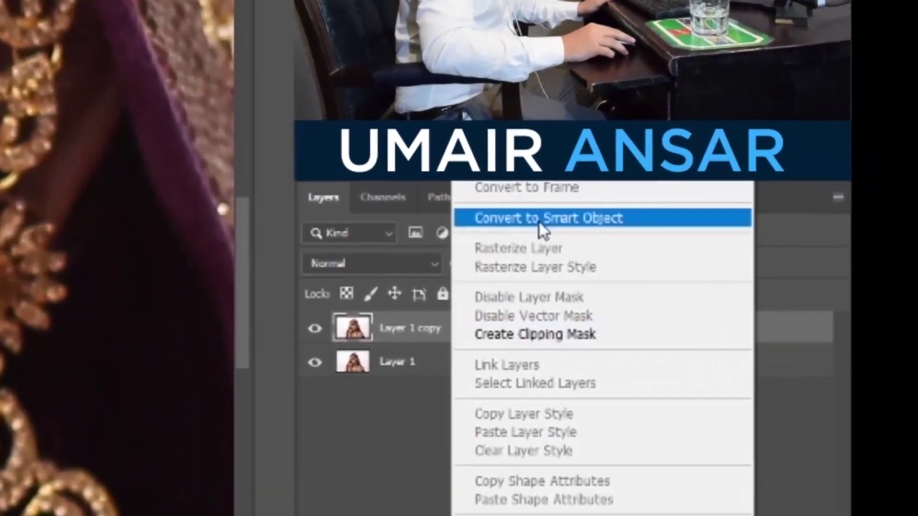
left_click(781, 227)
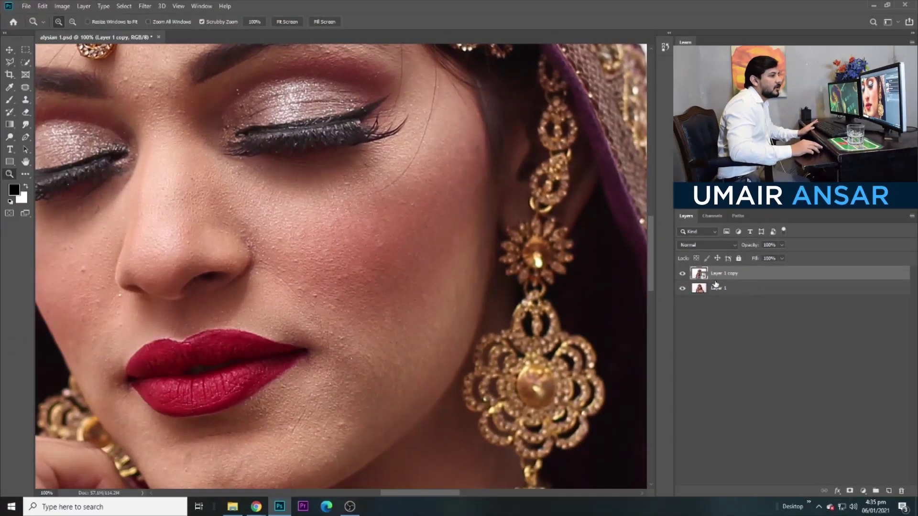
key("ctrl+j")
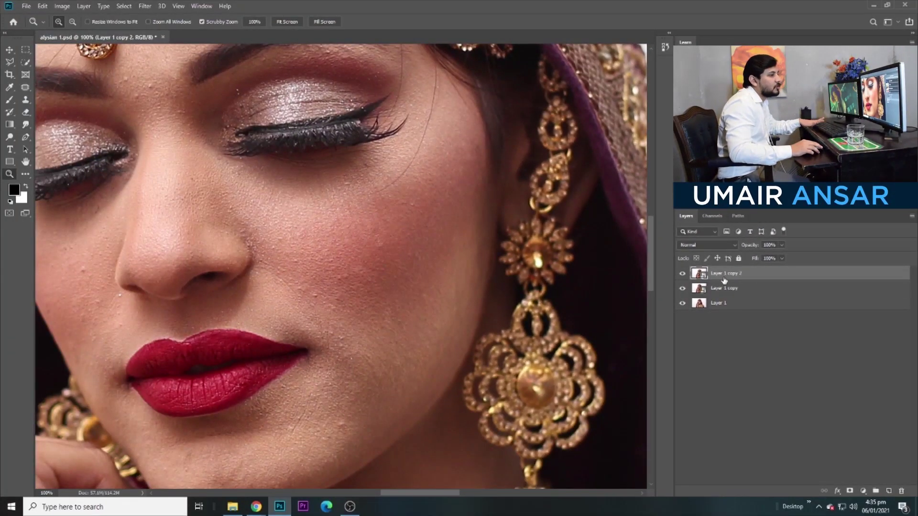
left_click(682, 274)
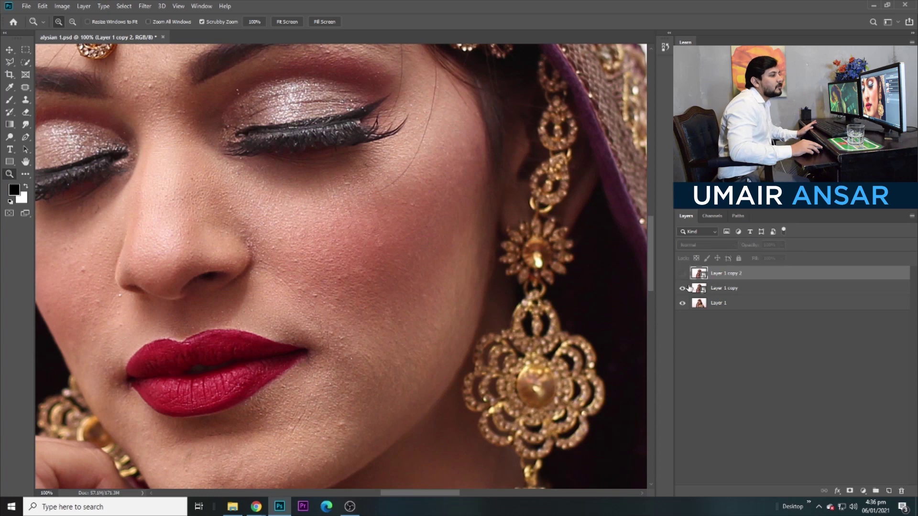
left_click(732, 290)
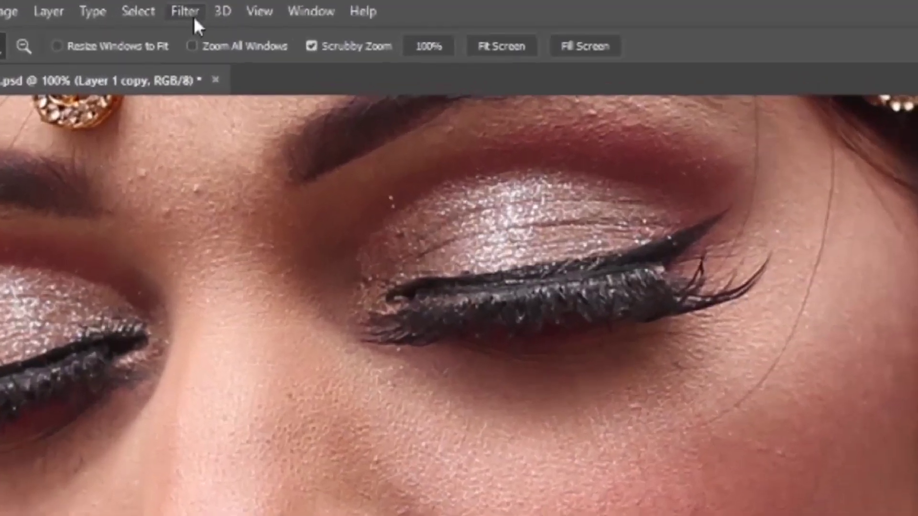
left_click(145, 6)
mouse_move(203, 274)
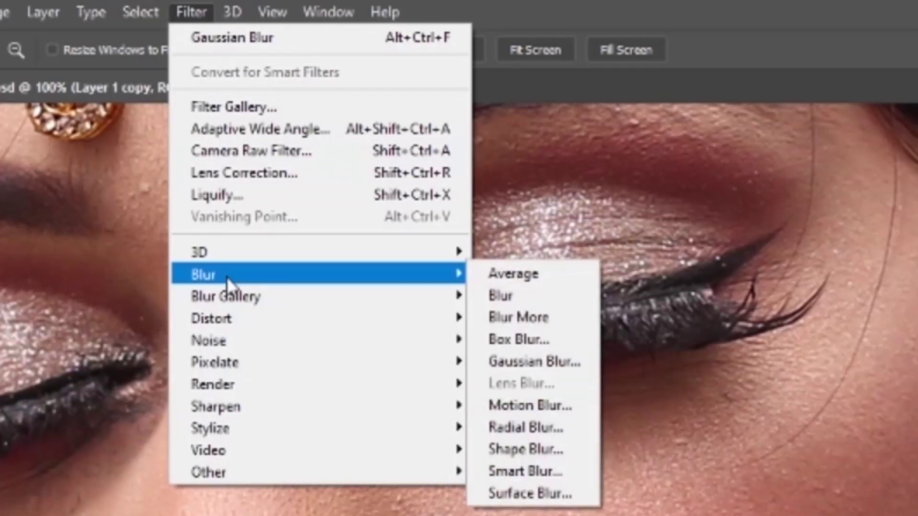
Apply a Gaussian Blur smart filter with a radius of about 7.4 pixels to Layer 1 copy.
left_click(508, 363)
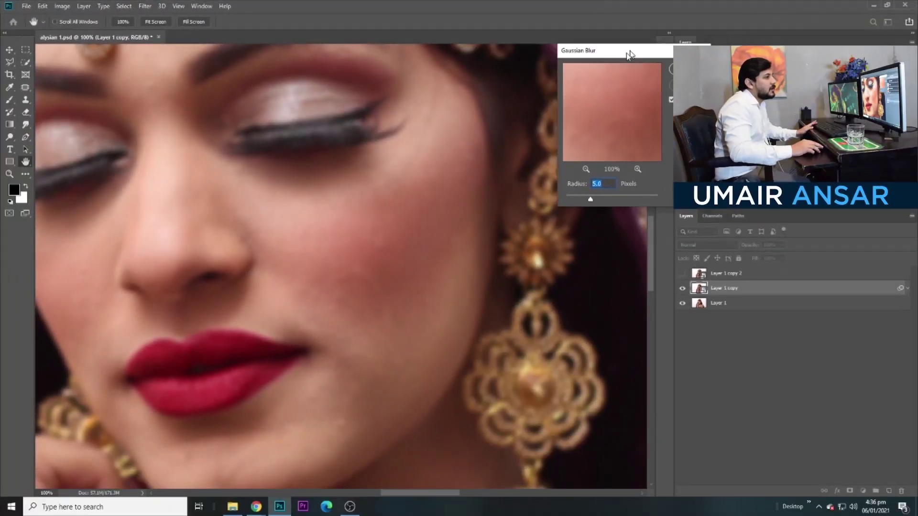
left_click_drag(630, 55, 546, 155)
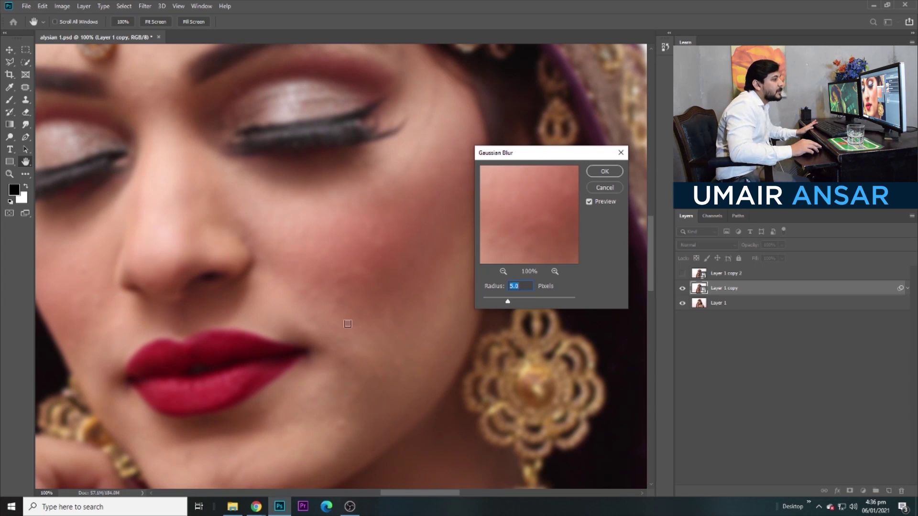
left_click(353, 241)
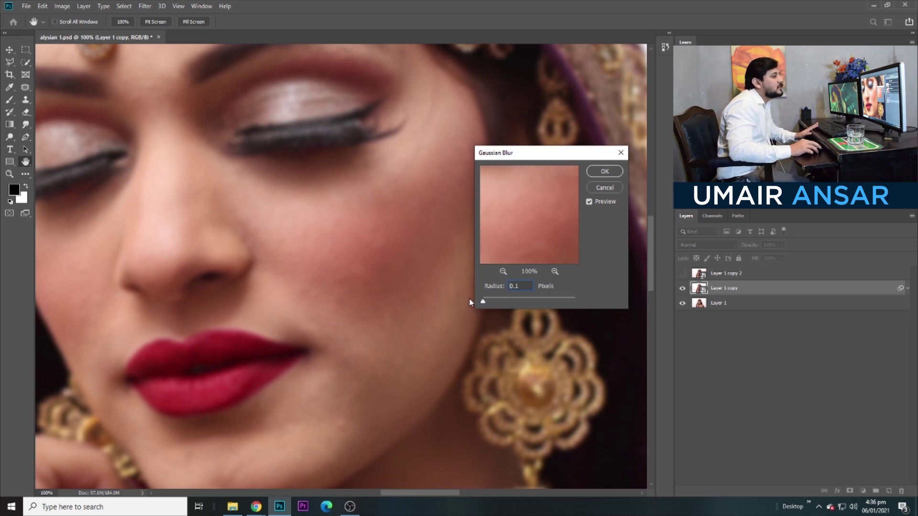
left_click_drag(470, 300, 469, 299)
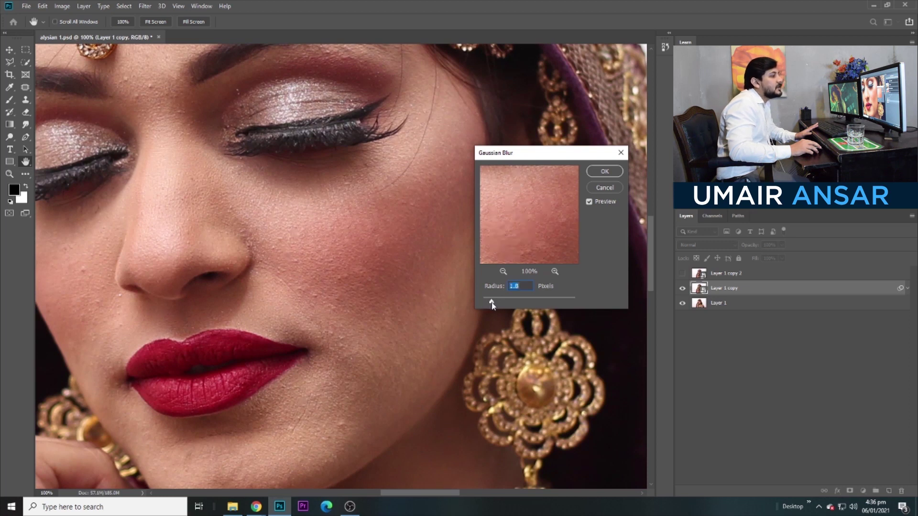
left_click_drag(492, 302, 498, 303)
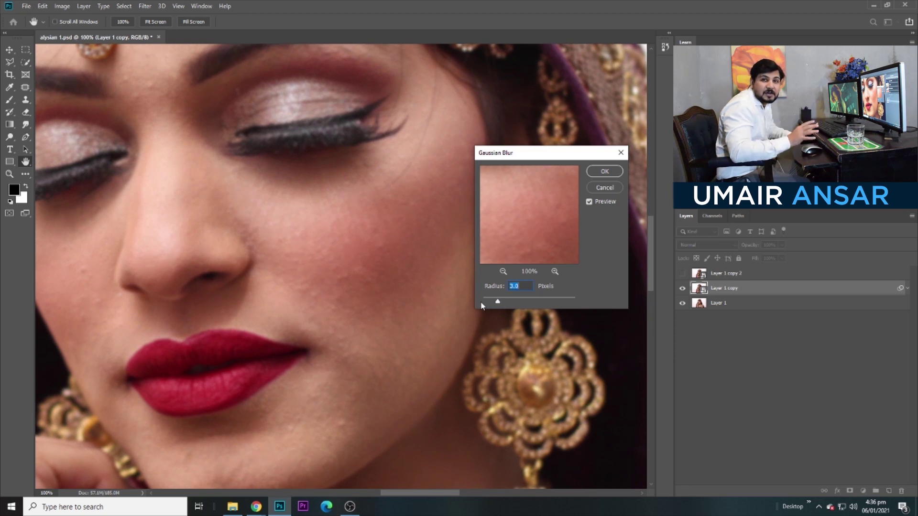
left_click_drag(501, 299, 515, 301)
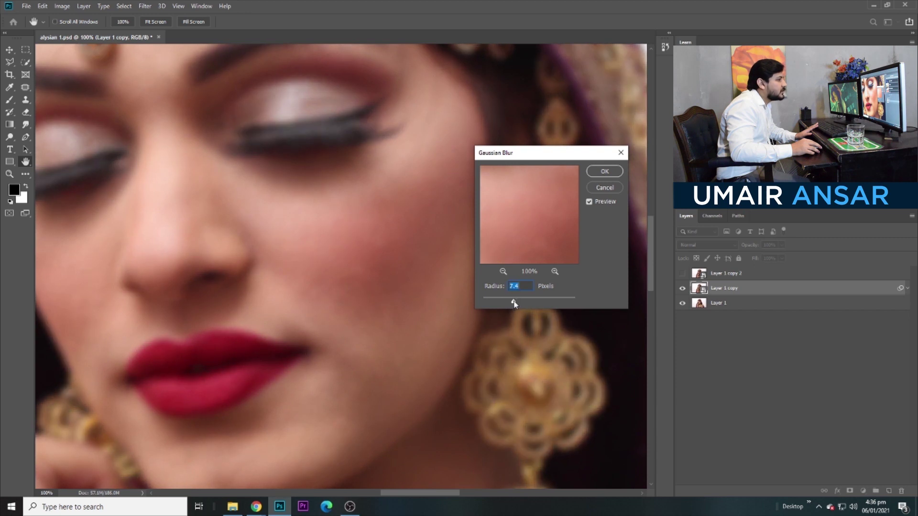
left_click(605, 171)
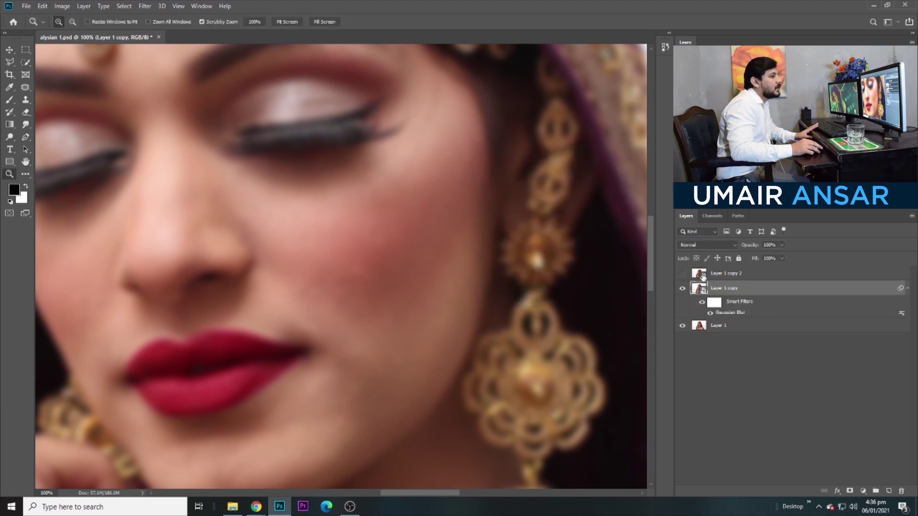
Show and select Layer 1 copy 2, then apply a High Pass smart filter to it.
left_click(683, 274)
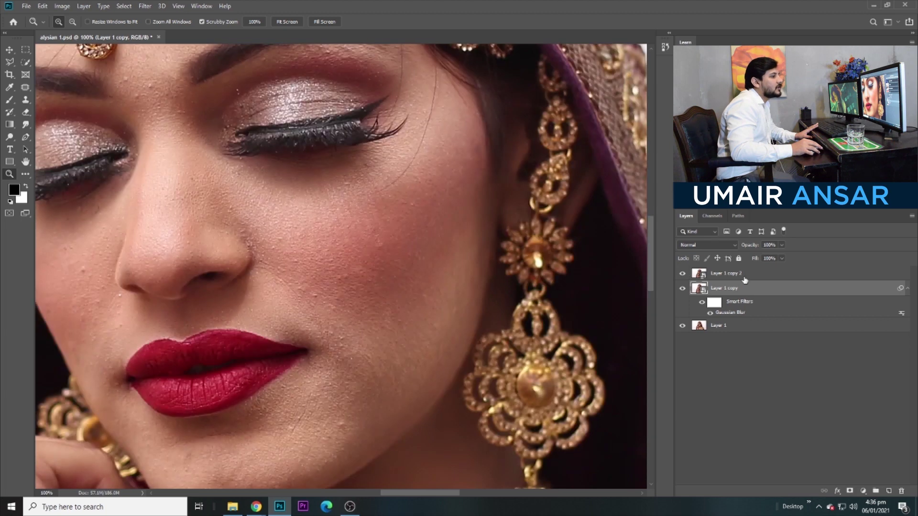
left_click(744, 277)
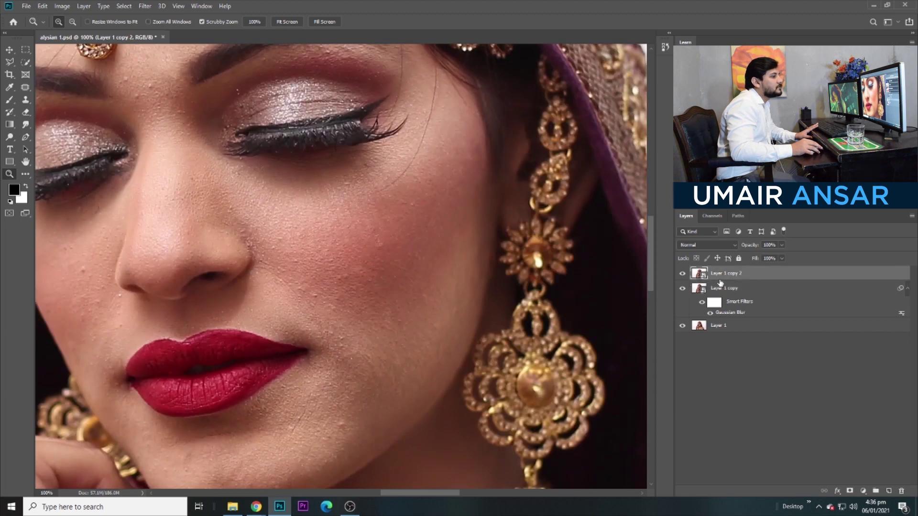
left_click(145, 7)
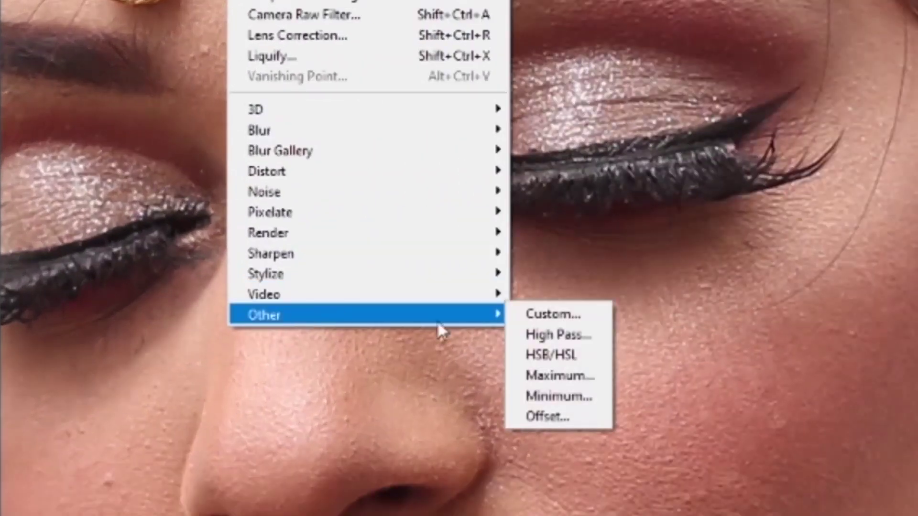
left_click(598, 340)
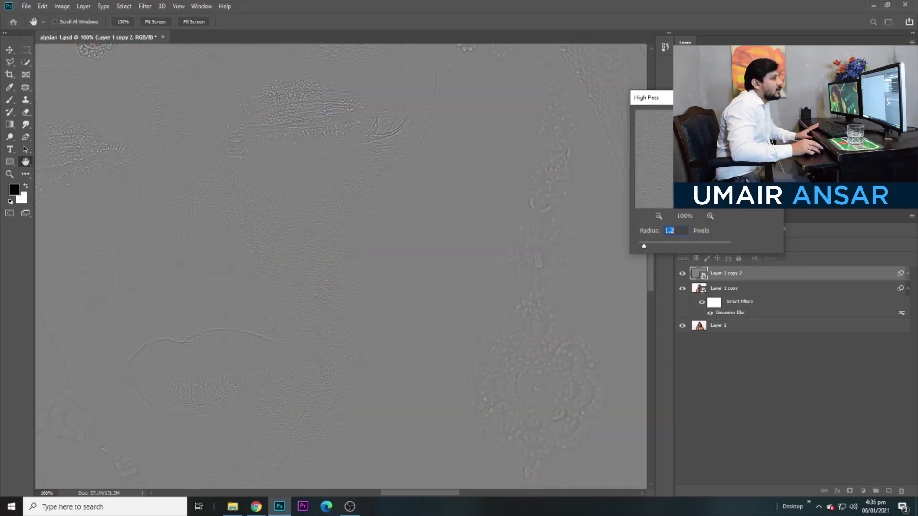
left_click_drag(709, 102, 543, 180)
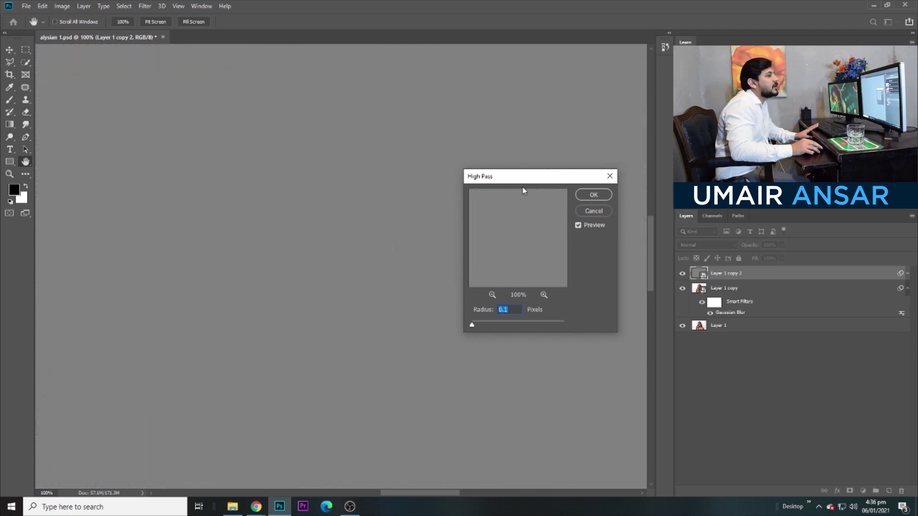
left_click_drag(527, 178, 532, 181)
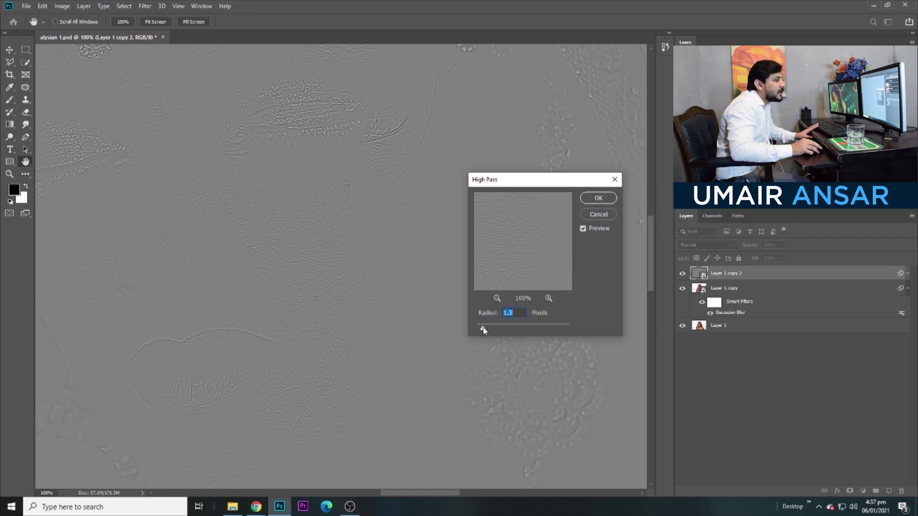
left_click_drag(484, 330, 483, 330)
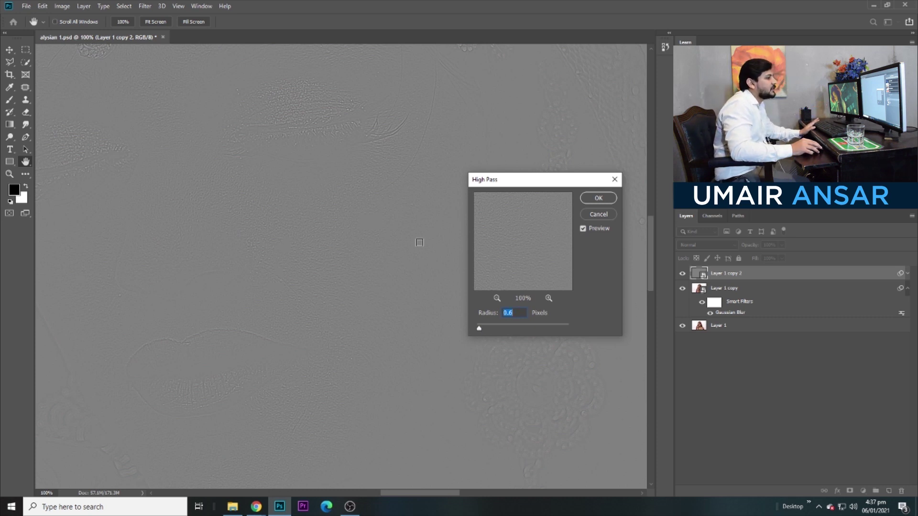
left_click(597, 198)
Zoom out to the whole image and reopen the High Pass settings at 0.6 pixels.
key("z")
left_click(593, 260, "alt")
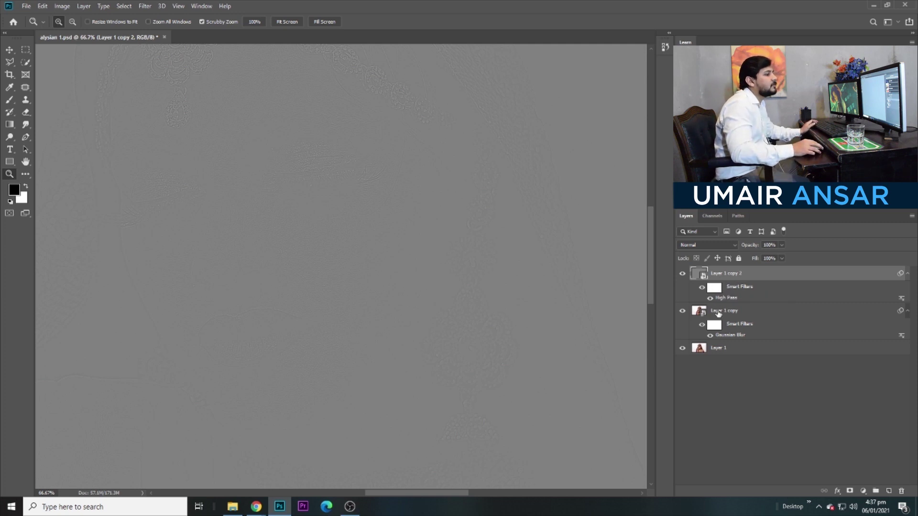
key("ctrl+minus")
key("ctrl+minus")
key("ctrl+minus")
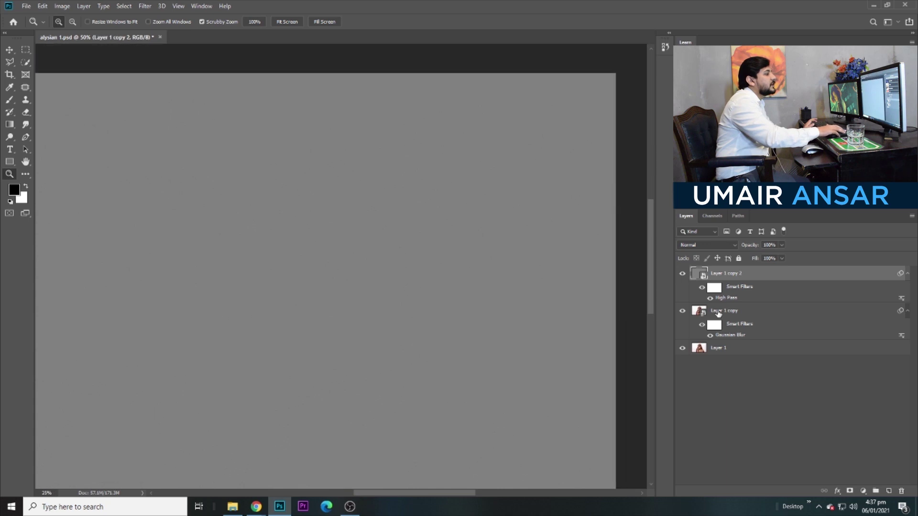
key("ctrl+minus")
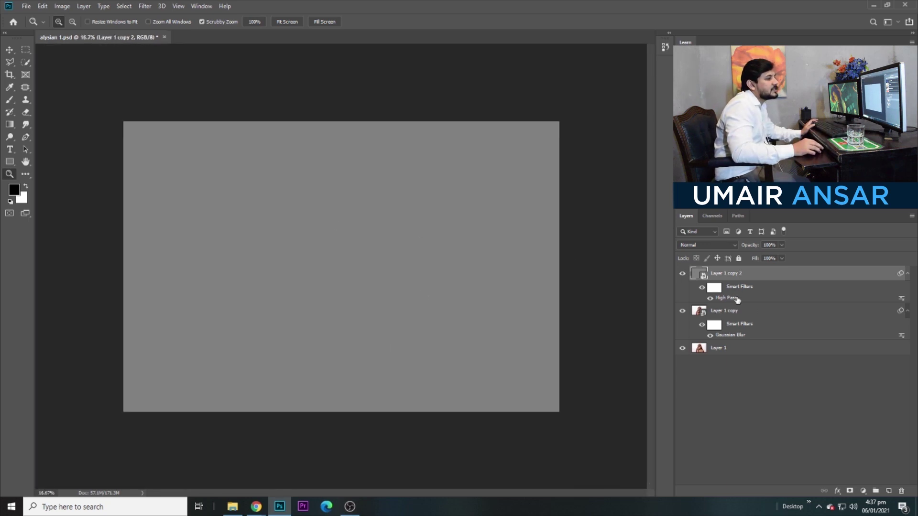
double_click(735, 298)
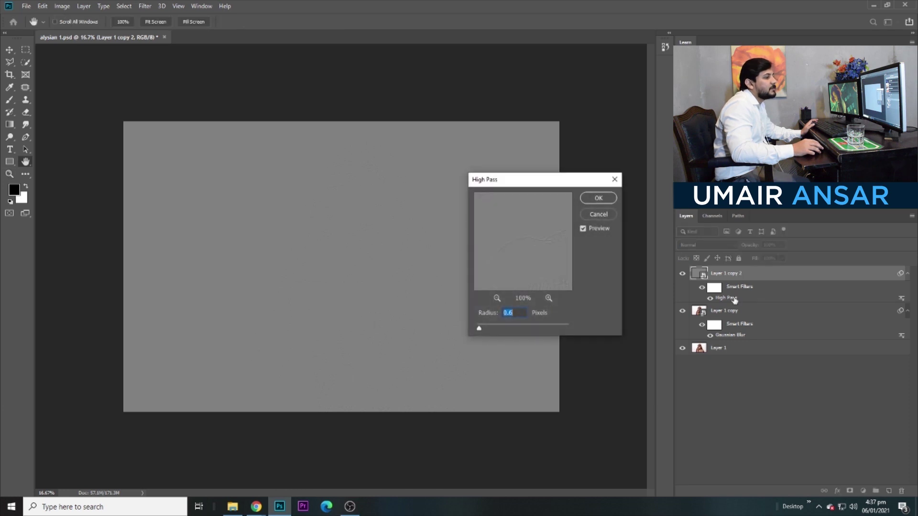
Change the High Pass filter radius to 1.3 pixels.
left_click_drag(559, 178, 471, 147)
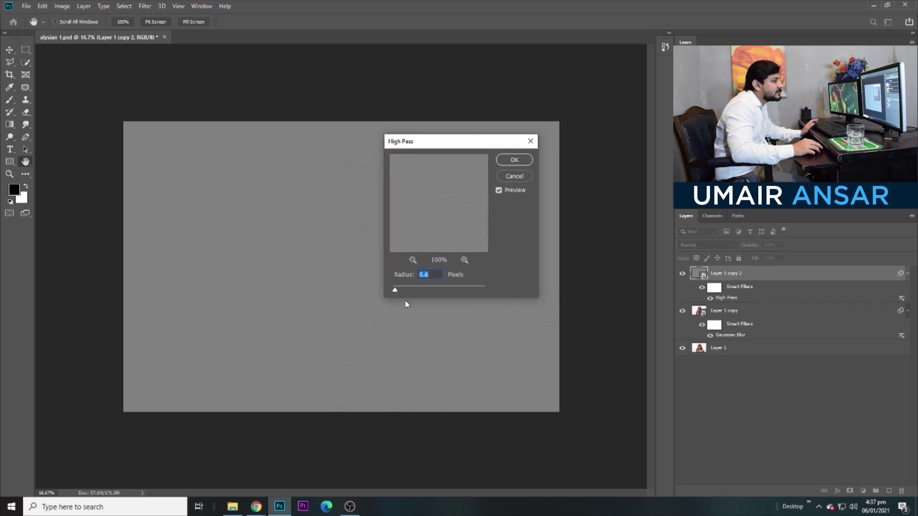
left_click_drag(397, 291, 400, 293)
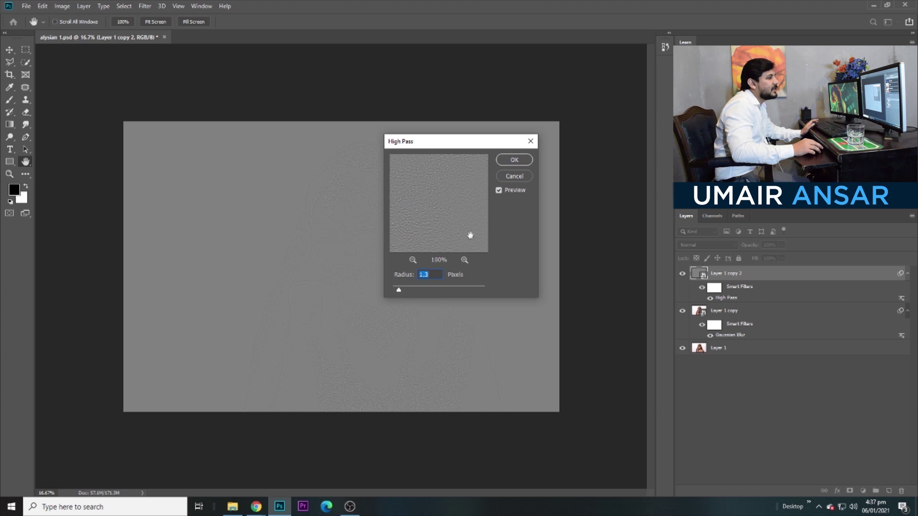
left_click(514, 160)
key("z")
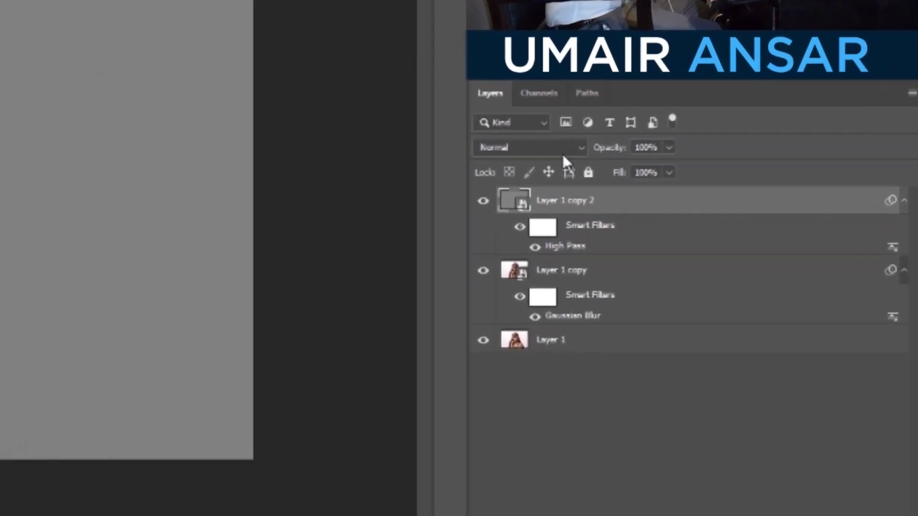
Set Layer 1 copy 2's blend mode to Overlay and also select Layer 1 copy.
left_click(724, 245)
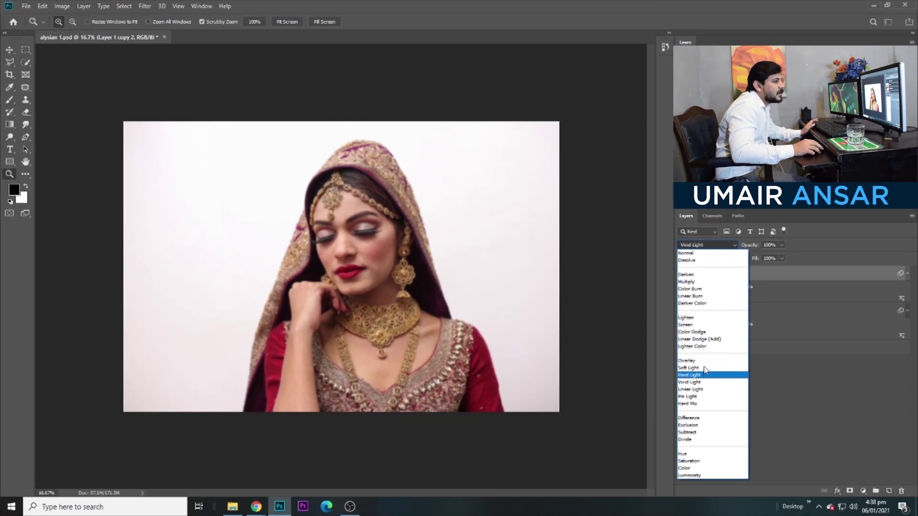
left_click(704, 360)
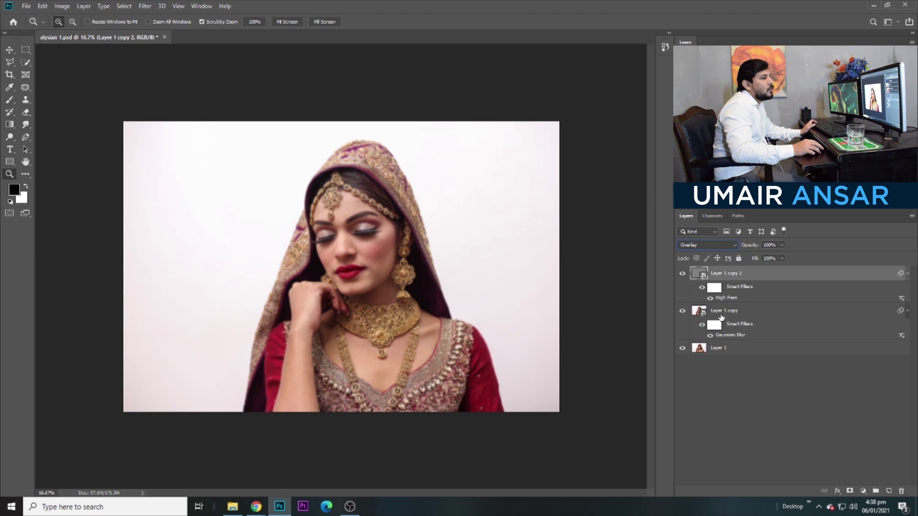
left_click(731, 313, "shift")
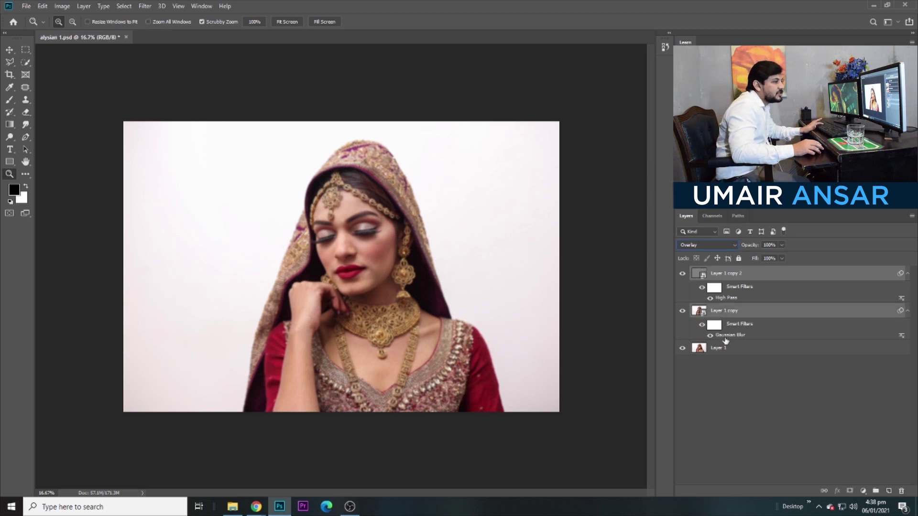
Group both retouch layers into Group 1 and give it a black layer mask.
key("ctrl+g")
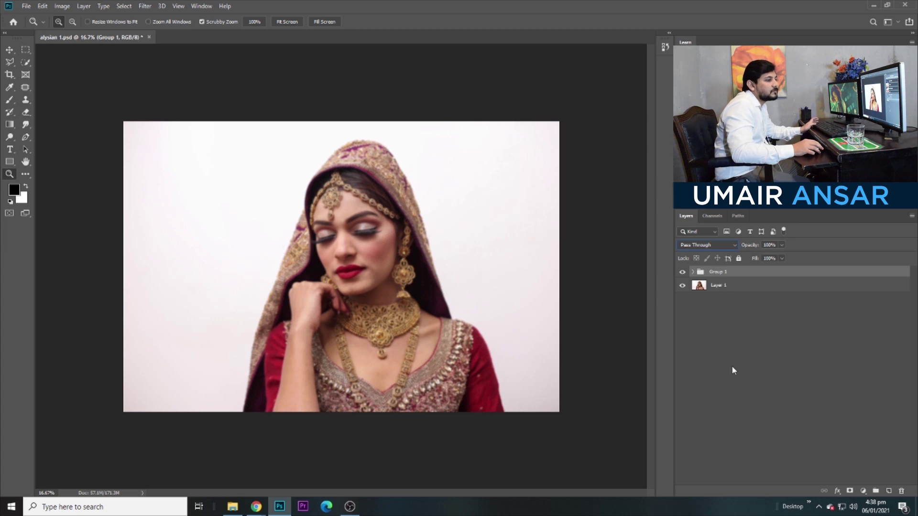
key("alt")
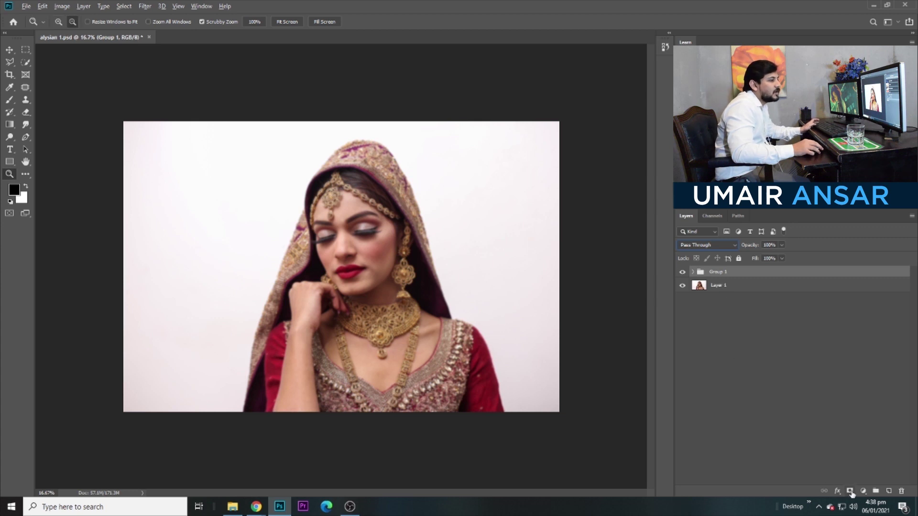
left_click_drag(367, 245, 407, 312)
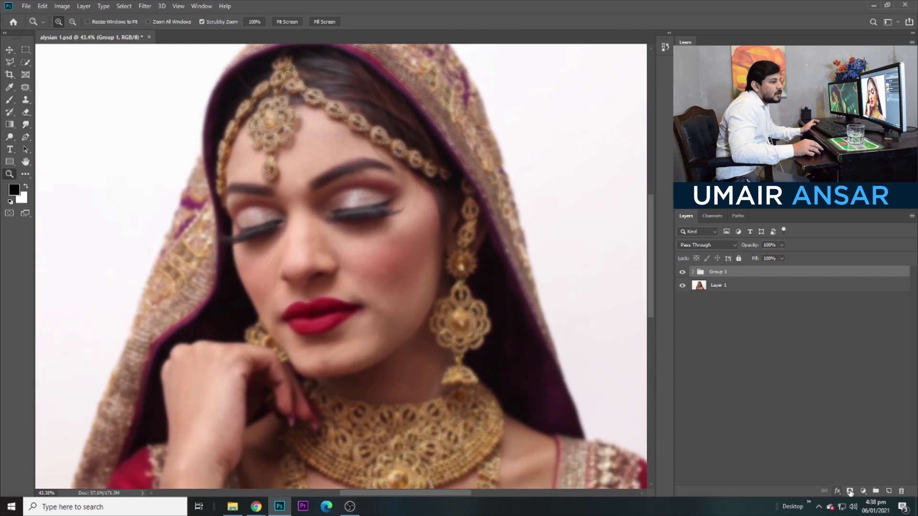
key("alt")
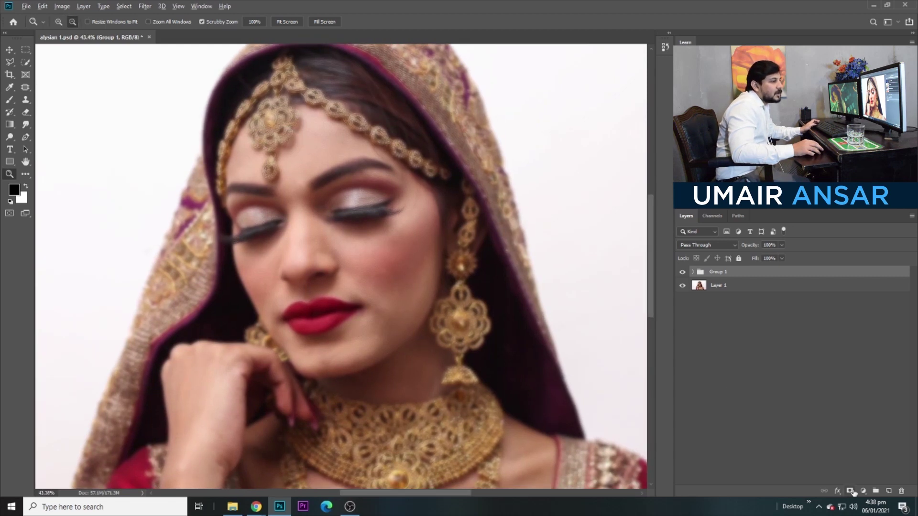
left_click(850, 491, "alt")
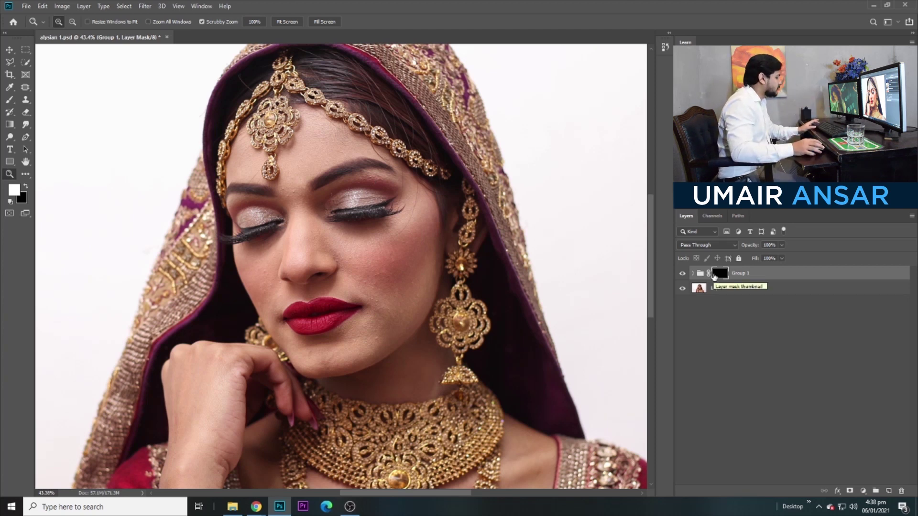
key("b")
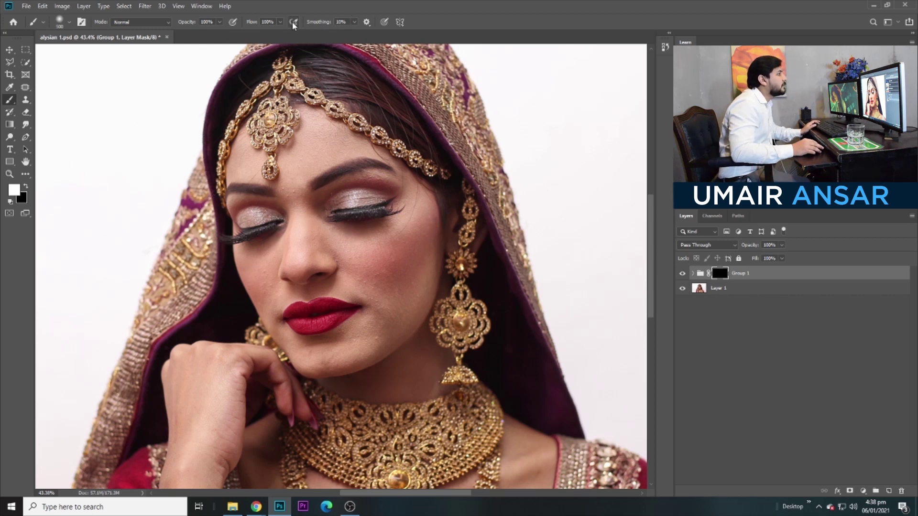
Lower the white brush's flow to 66% and shrink it to 150 pixels.
left_click(280, 21)
left_click_drag(282, 30, 271, 30)
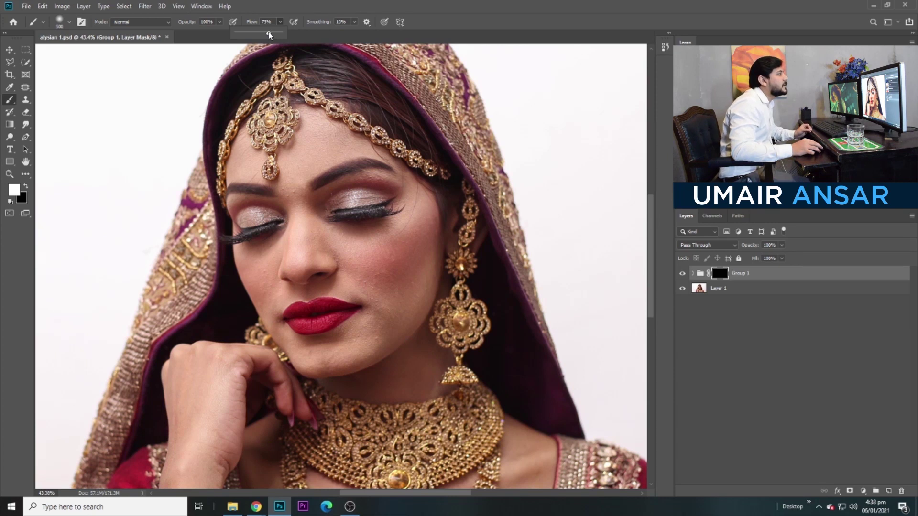
left_click_drag(269, 34, 269, 34)
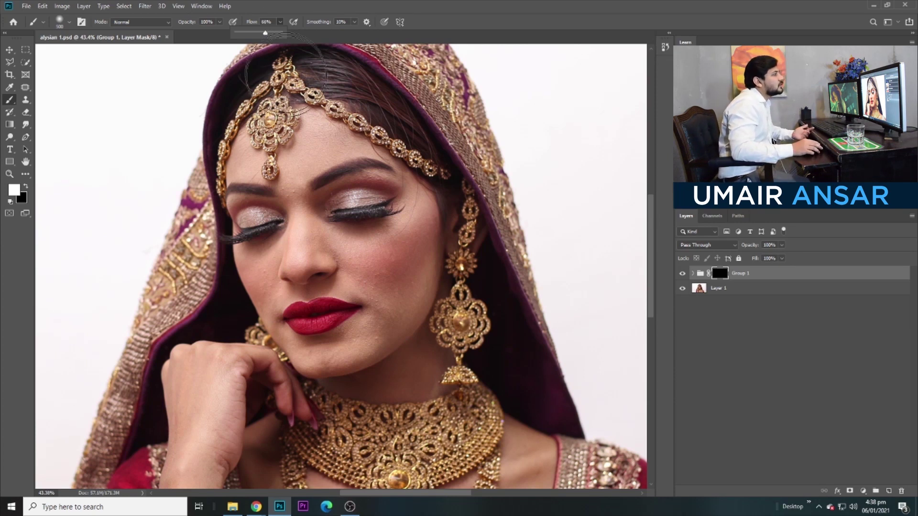
key("bracketleft")
key("bracketleft")
key("bracketleft")
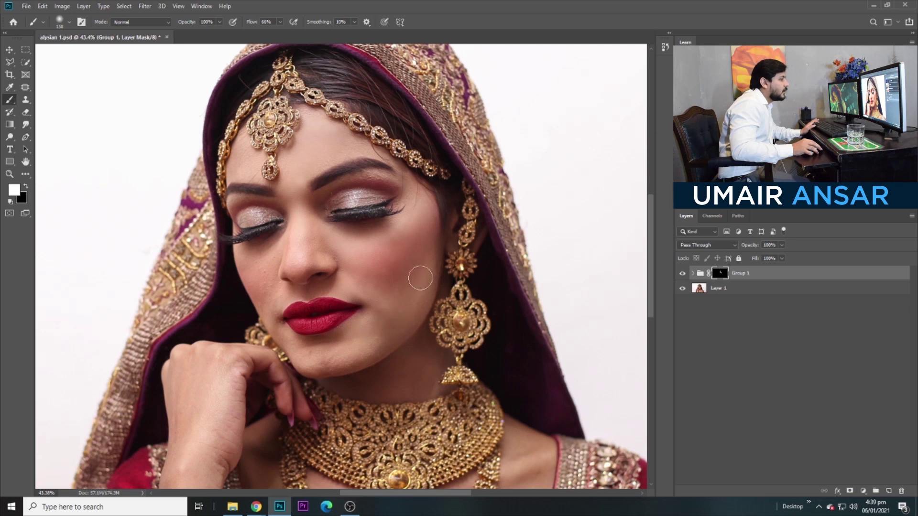
Paint white on Group 1's mask over the cheeks, mouth and brows to reveal smoothing.
left_click_drag(397, 287, 432, 229)
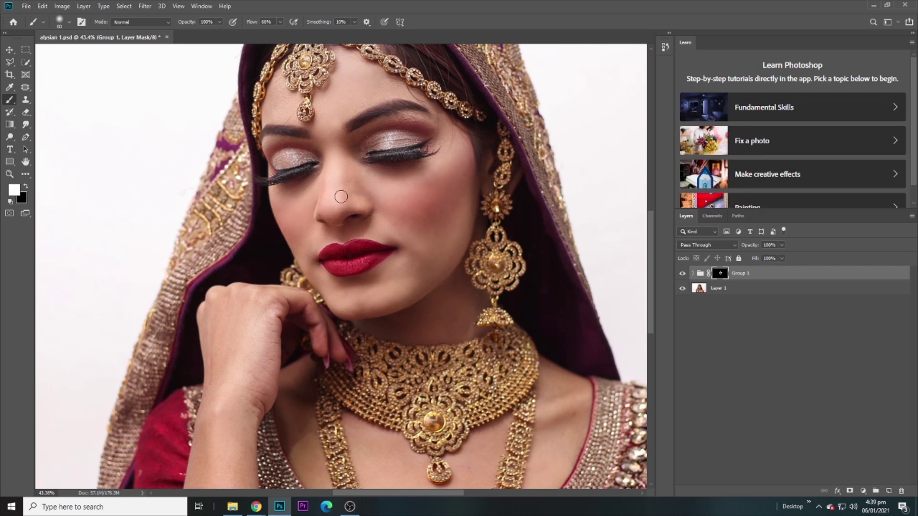
Pan and zoom to view the lips, necklace, eyes and forehead jewellery.
scroll(341, 196, "up", 4)
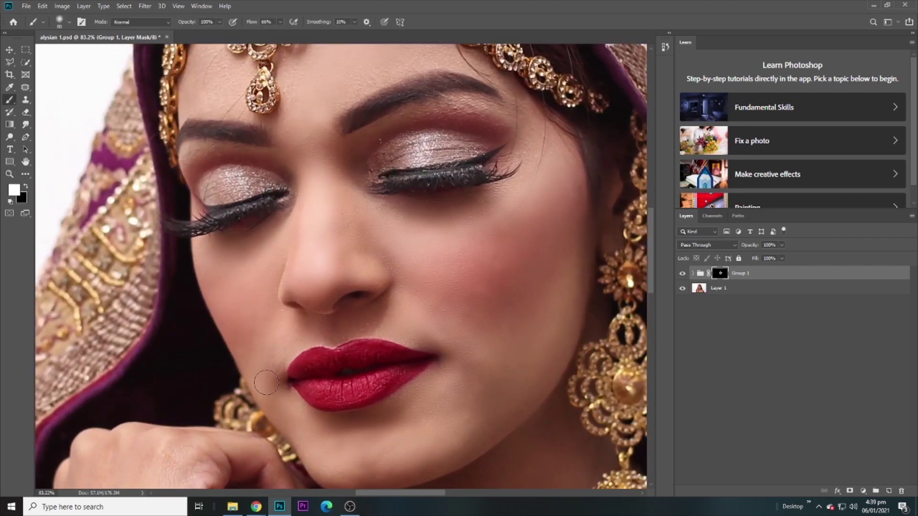
left_click_drag(291, 414, 238, 315)
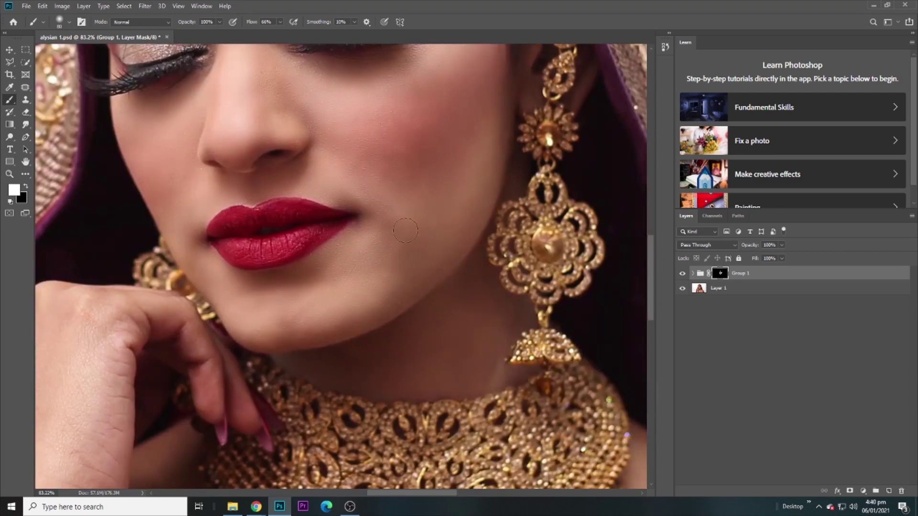
scroll(354, 246, "up", 3)
scroll(424, 207, "up", 3)
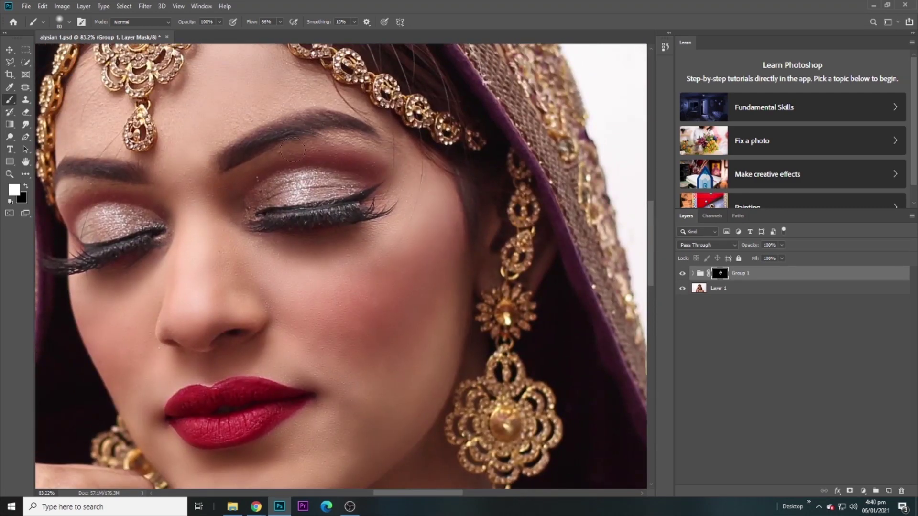
left_click_drag(211, 194, 275, 232)
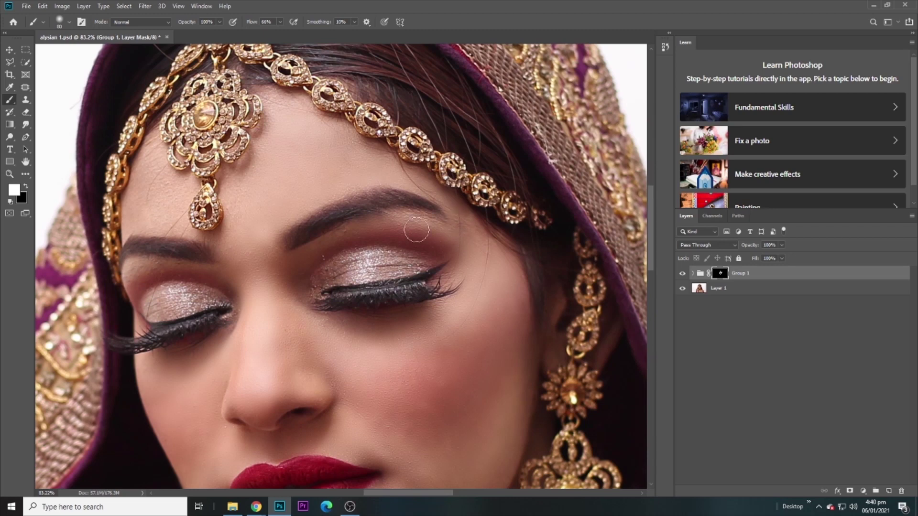
scroll(383, 220, "left", 2)
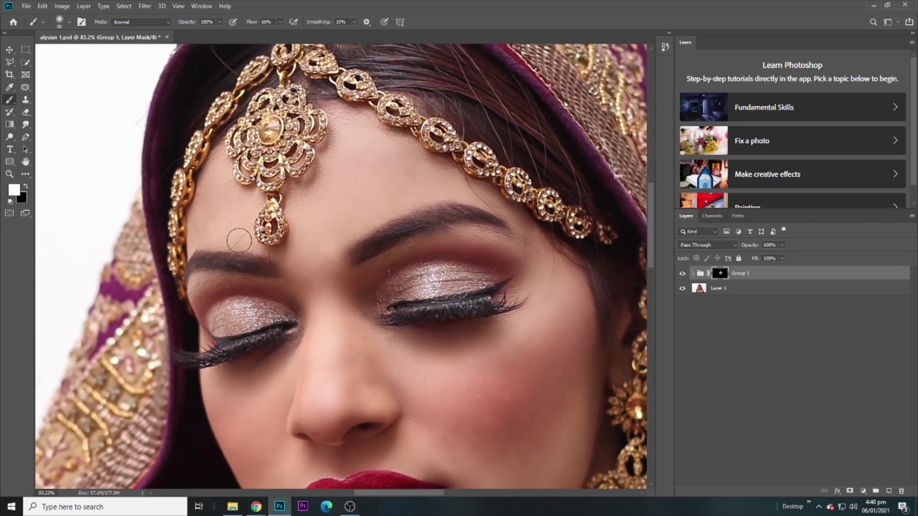
scroll(198, 288, "down", 3)
scroll(352, 235, "down", 2)
scroll(386, 191, "down", 1)
scroll(288, 325, "down", 3)
scroll(288, 325, "left", 4)
Enlarge the brush, move around the portrait, then hide Group 1 to show the original skin.
key("bracketright")
key("bracketright")
key("bracketright")
scroll(276, 335, "down", 5)
scroll(252, 245, "down", 1)
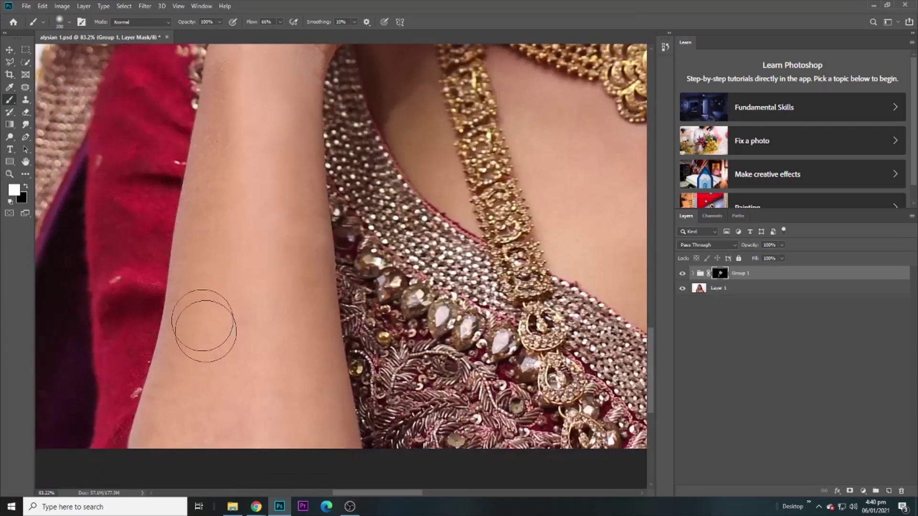
scroll(205, 349, "up", 6)
scroll(68, 268, "right", 4)
scroll(334, 434, "right", 1)
scroll(225, 383, "down", 3)
scroll(225, 383, "right", 2)
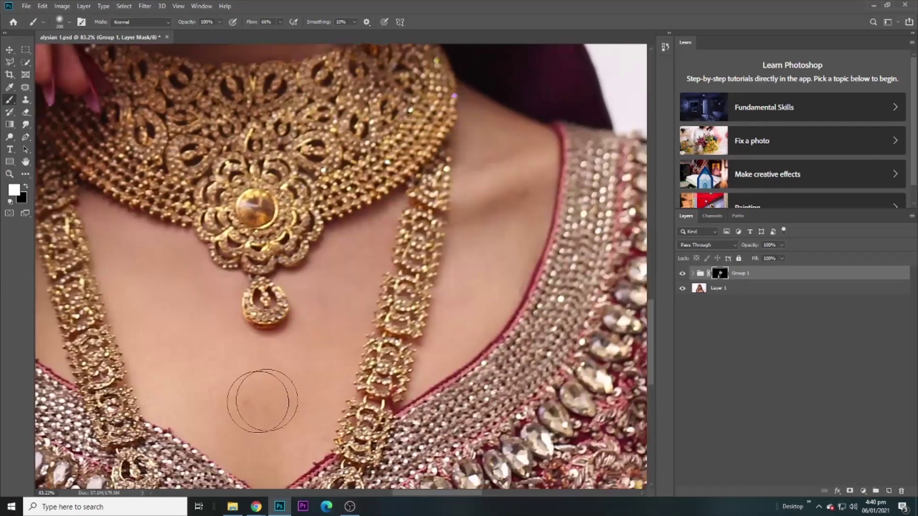
scroll(383, 383, "up", 3)
scroll(383, 383, "right", 2)
scroll(355, 319, "down", 1)
scroll(355, 319, "left", 6)
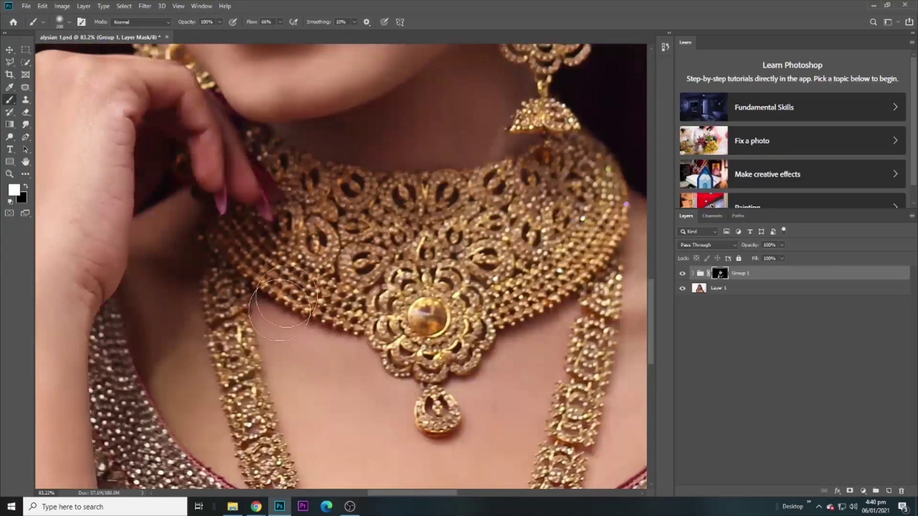
scroll(435, 339, "up", 6)
scroll(340, 287, "down", 2)
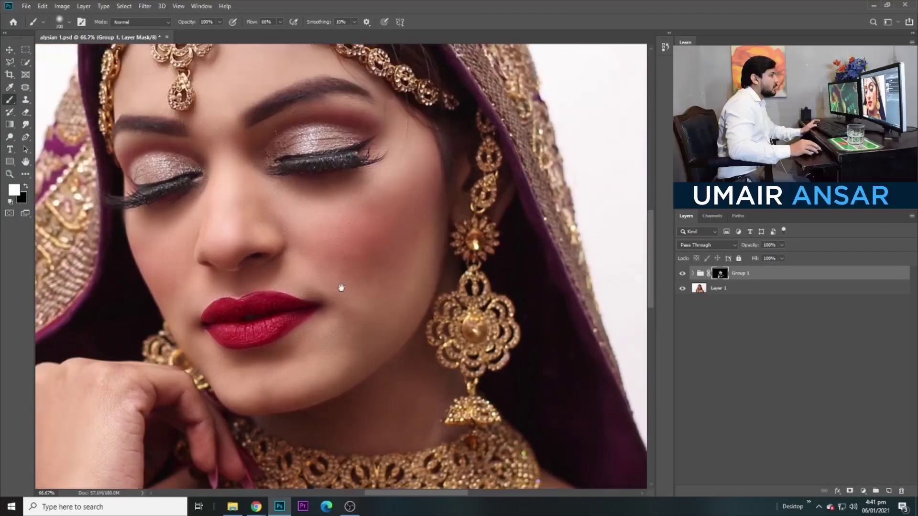
scroll(364, 282, "up", 1)
left_click(683, 273)
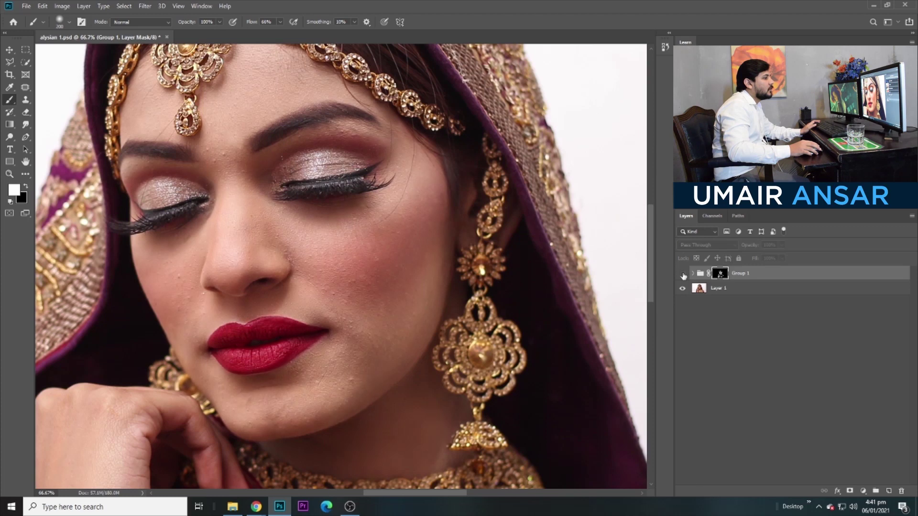
Toggle Group 1's visibility for a before/after comparison, leaving it switched on.
left_click(682, 274)
left_click(683, 274)
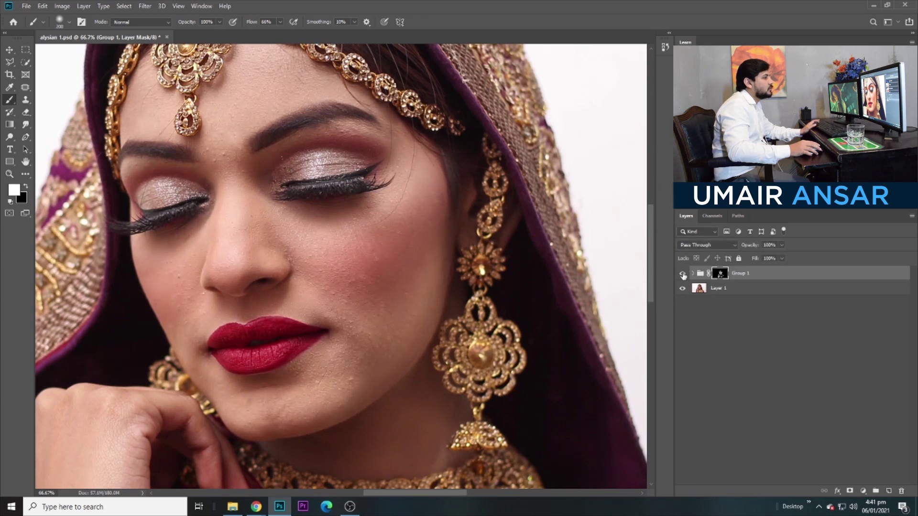
left_click(682, 274)
left_click(683, 274)
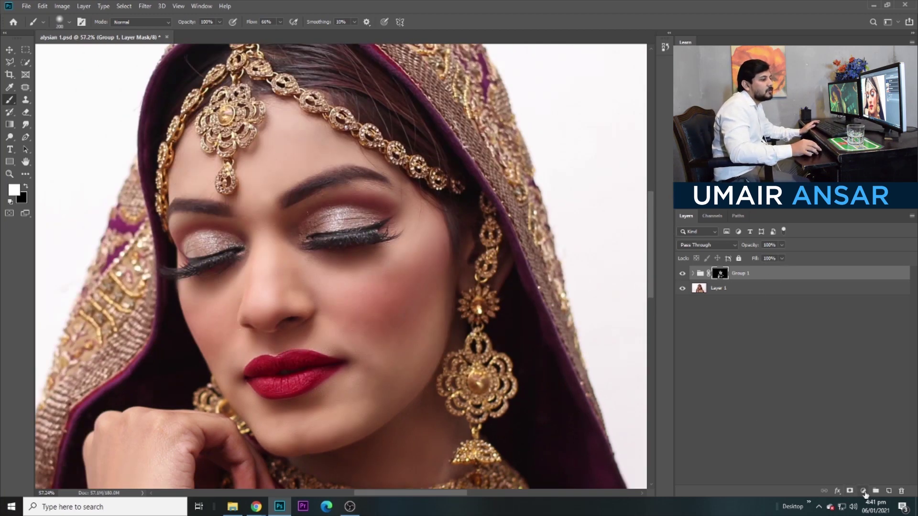
Add a Curves 1 adjustment layer above Group 1 with the midpoint raised to brighten the portrait.
left_click(864, 492)
left_click(859, 371)
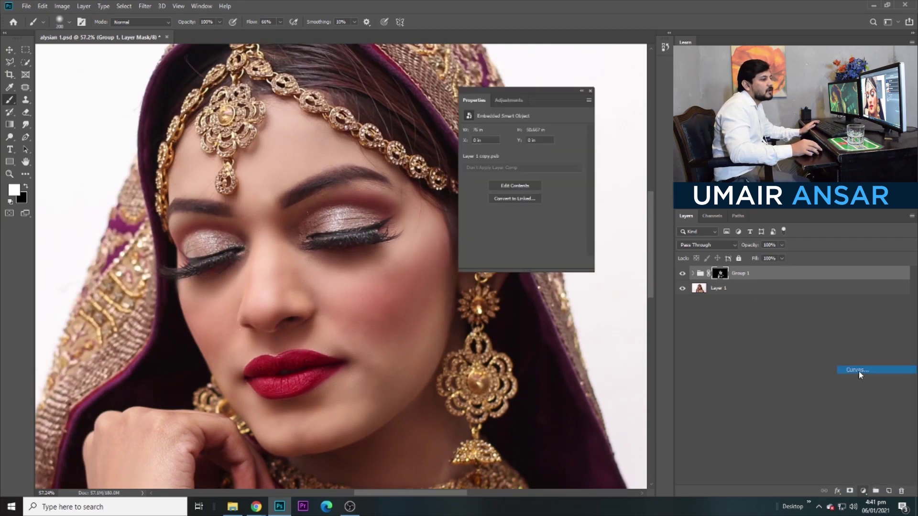
left_click_drag(539, 192, 533, 183)
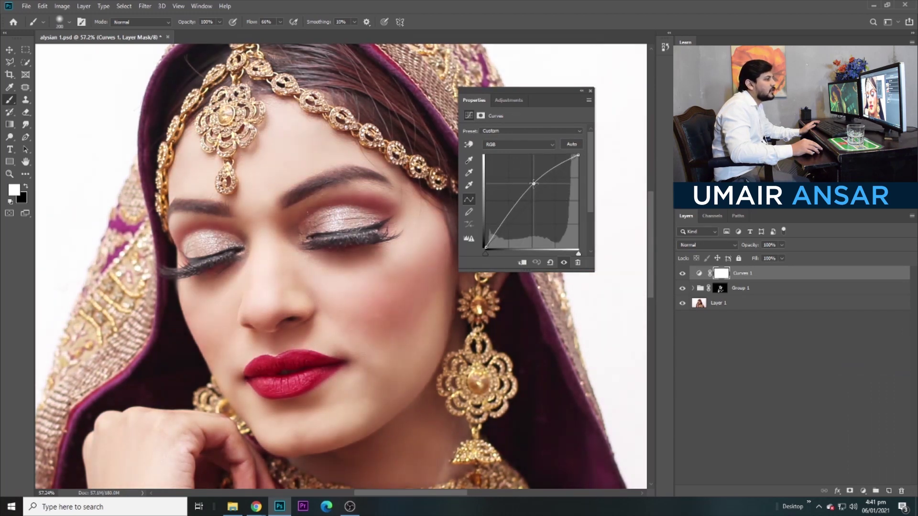
left_click_drag(533, 183, 533, 182)
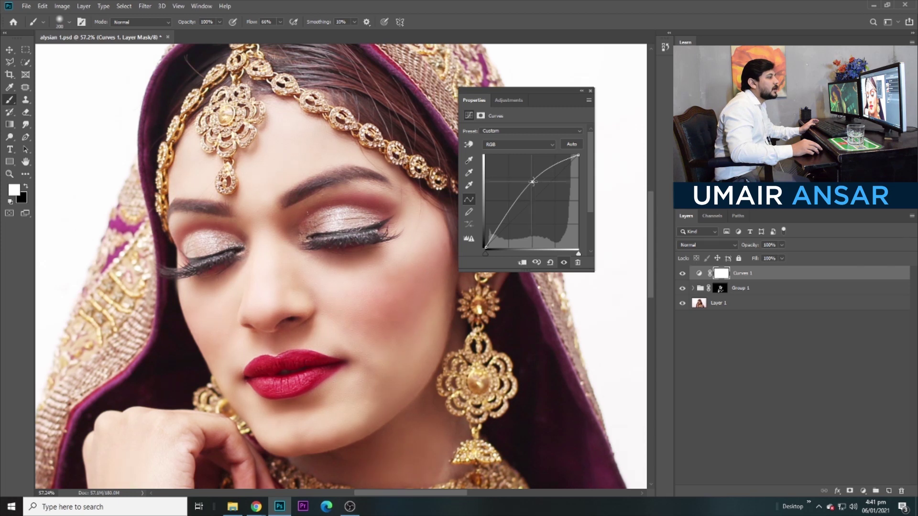
left_click(591, 91)
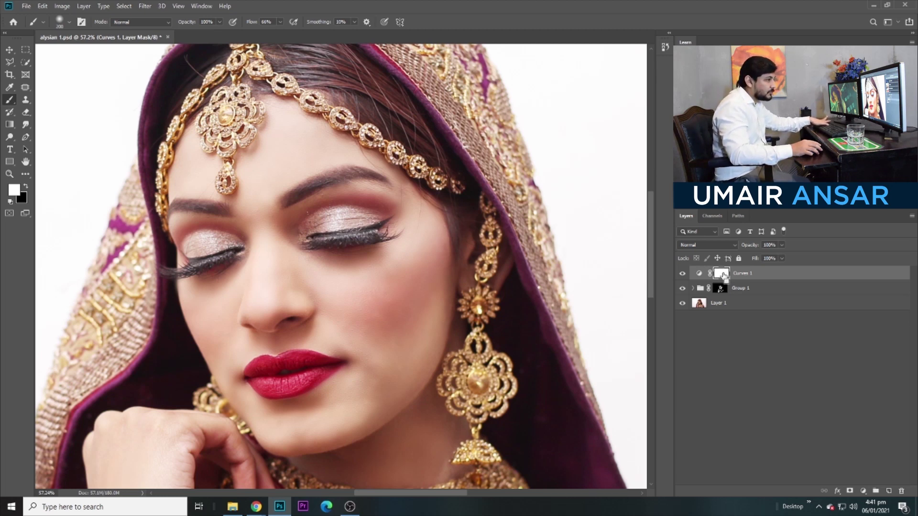
Invert the Curves mask and paint brightening onto the cheek with a 250 px brush at 17% flow.
key("ctrl+i")
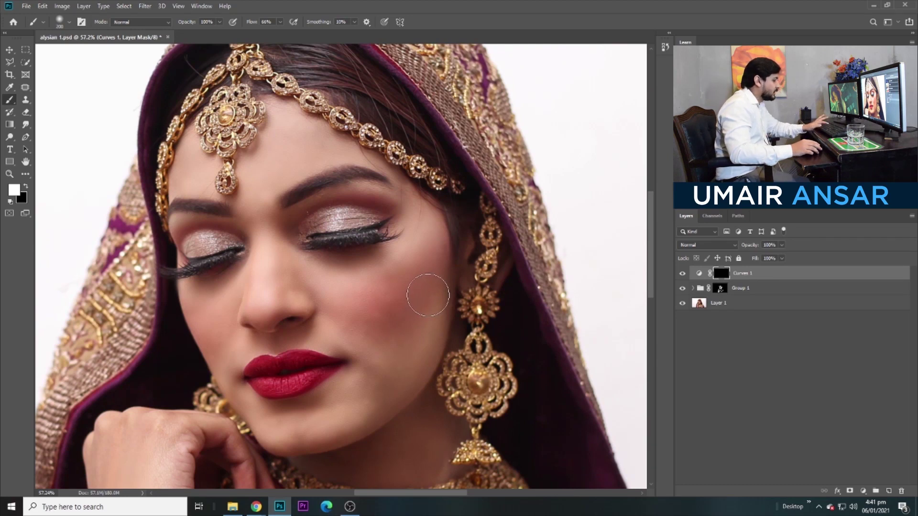
key("bracketright")
left_click(280, 22)
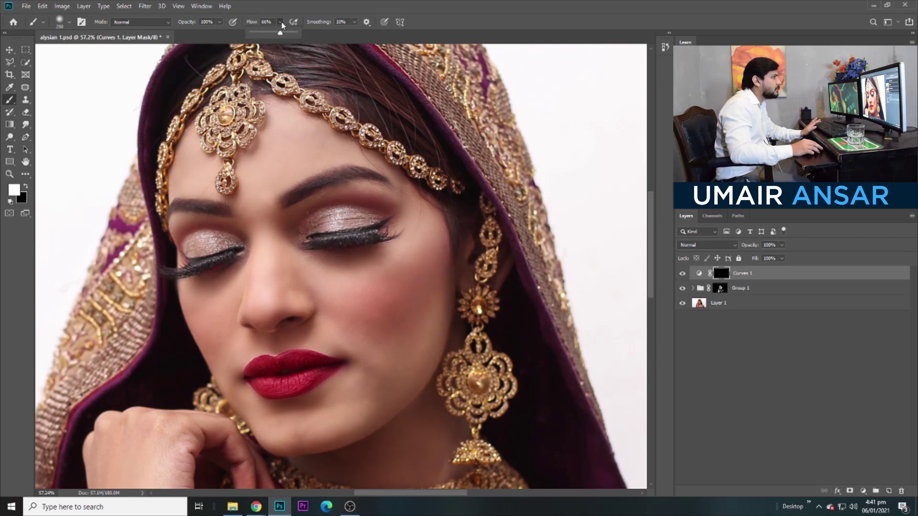
left_click_drag(262, 36, 258, 35)
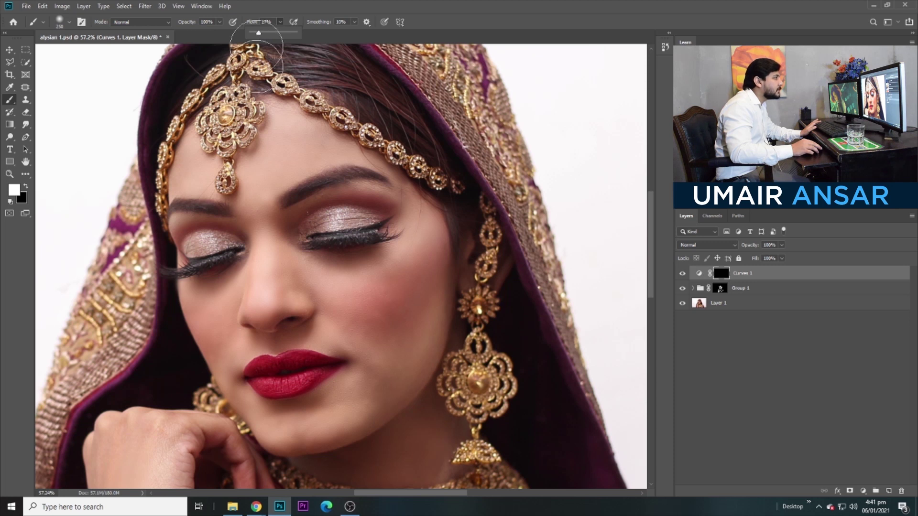
left_click_drag(405, 288, 383, 371)
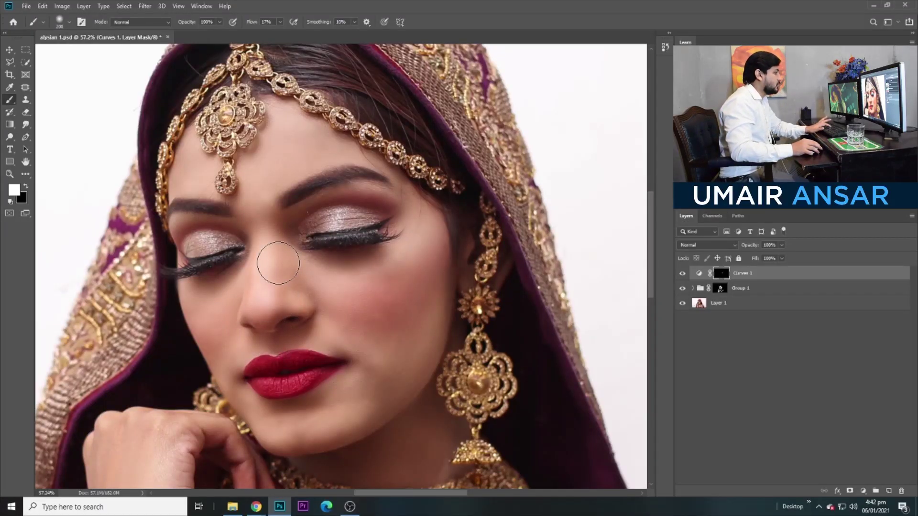
Softly paint the brightening back over the forehead, cheek and jawline with a 125 px brush.
key("bracketleft")
key("bracketleft")
key("bracketleft")
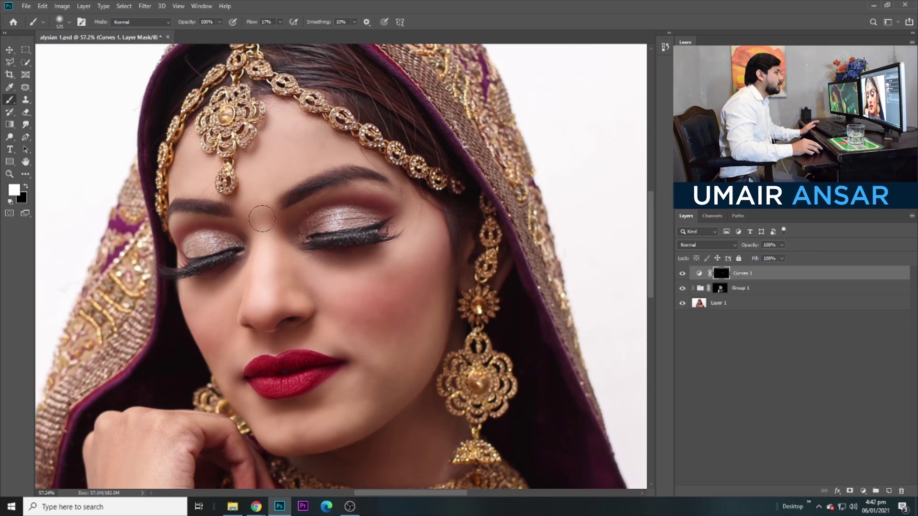
left_click_drag(308, 136, 275, 108)
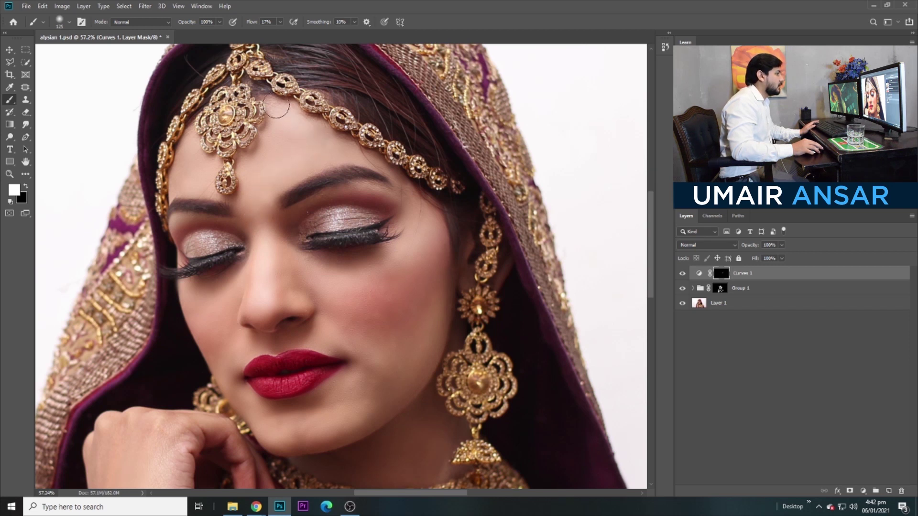
mouse_move(347, 295)
left_mouse_down()
mouse_move(416, 242)
mouse_move(387, 325)
left_mouse_up()
left_click_drag(368, 366, 429, 337)
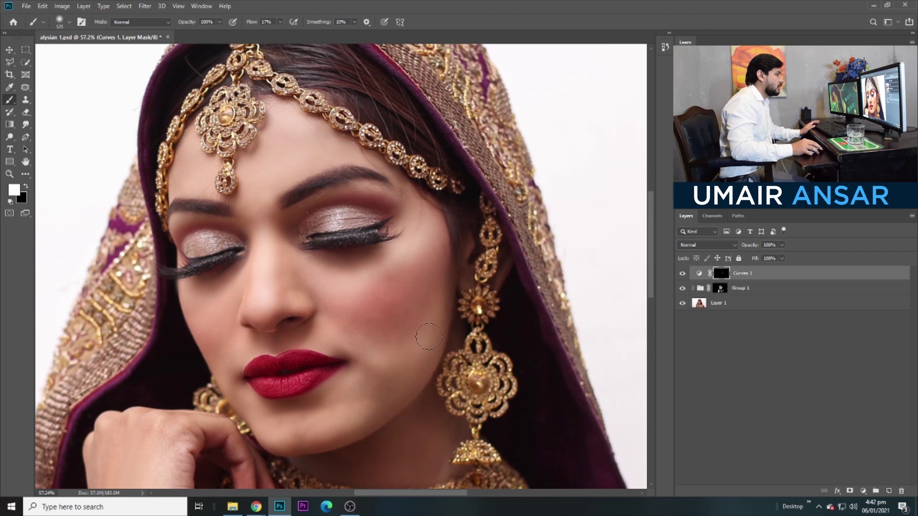
key("bracketright")
key("bracketright")
key("bracketright")
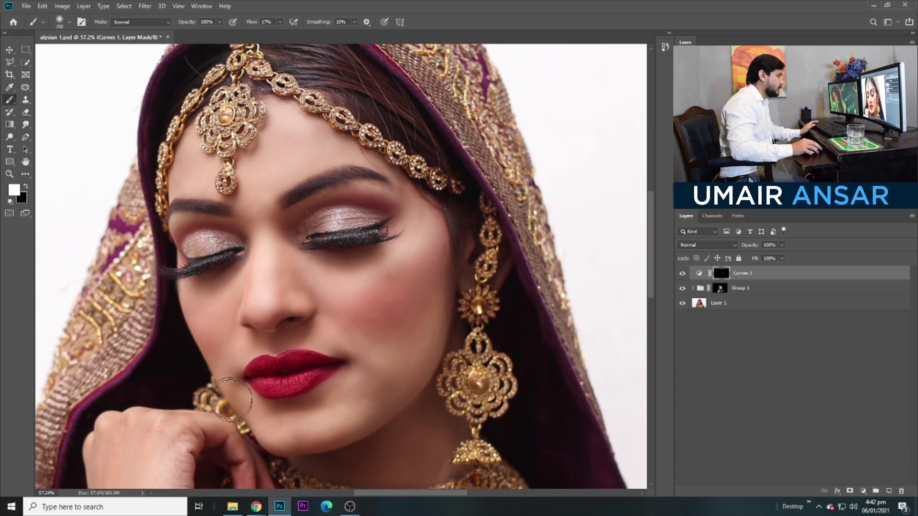
key("ctrl+minus")
key("ctrl+minus")
key("ctrl+minus")
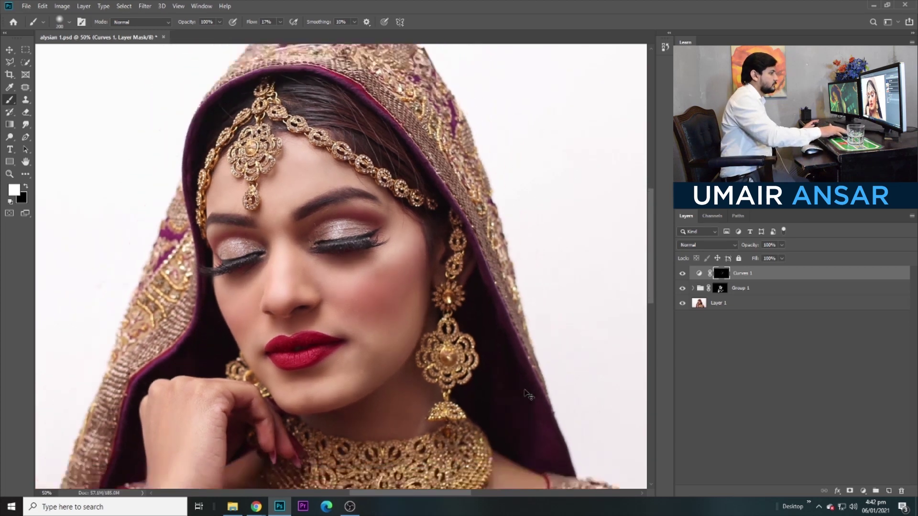
key("ctrl+plus")
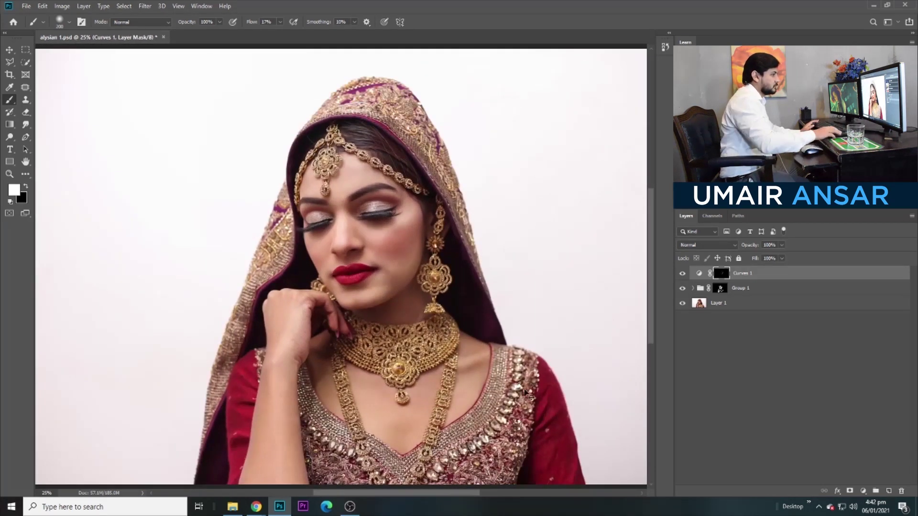
key("ctrl+plus")
key("ctrl+plus")
key("ctrl+plus")
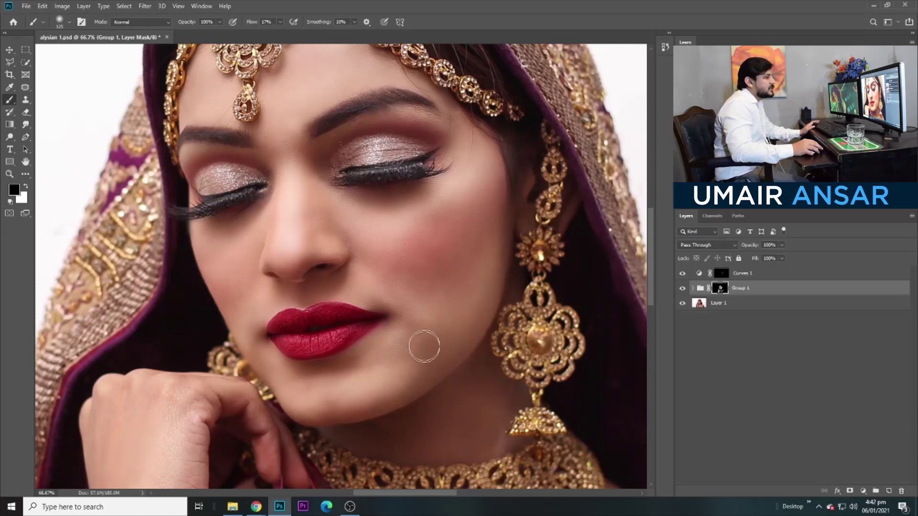
Restore white at 100% flow, then stamp Curves 1, Group 1 and Layer 1 into a new Layer 2.
key("x")
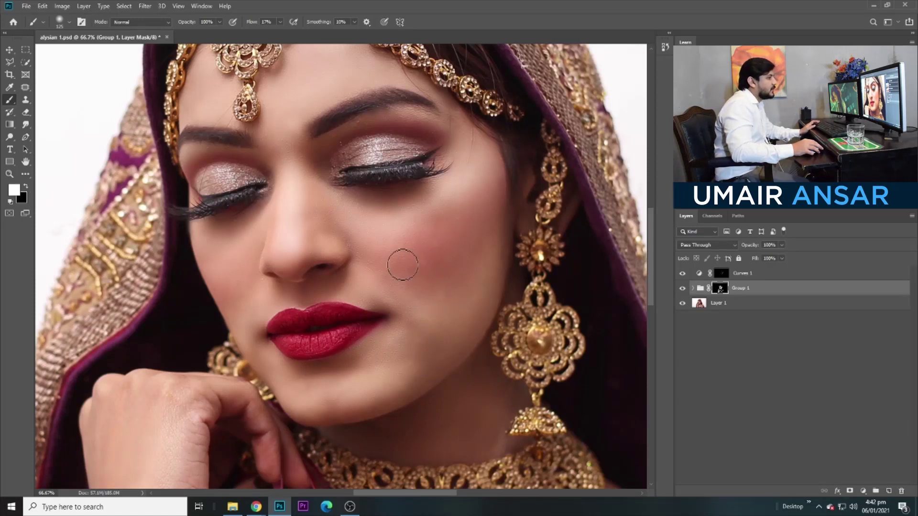
left_click_drag(286, 34, 336, 28)
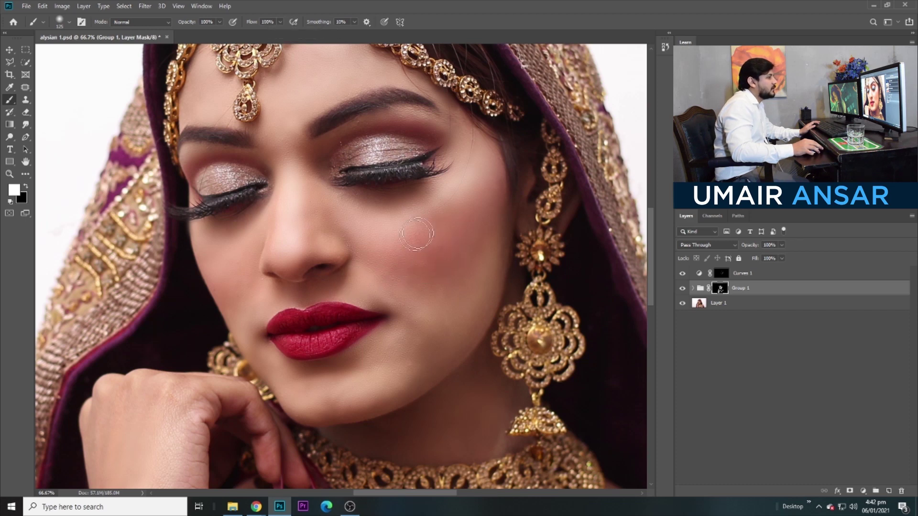
left_click(730, 279)
left_click(749, 309, "shift")
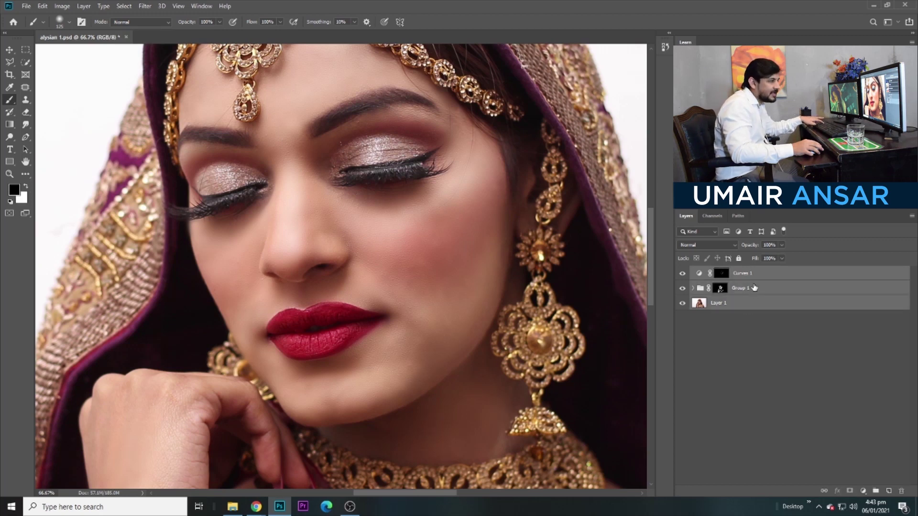
key("ctrl+alt+shift+e")
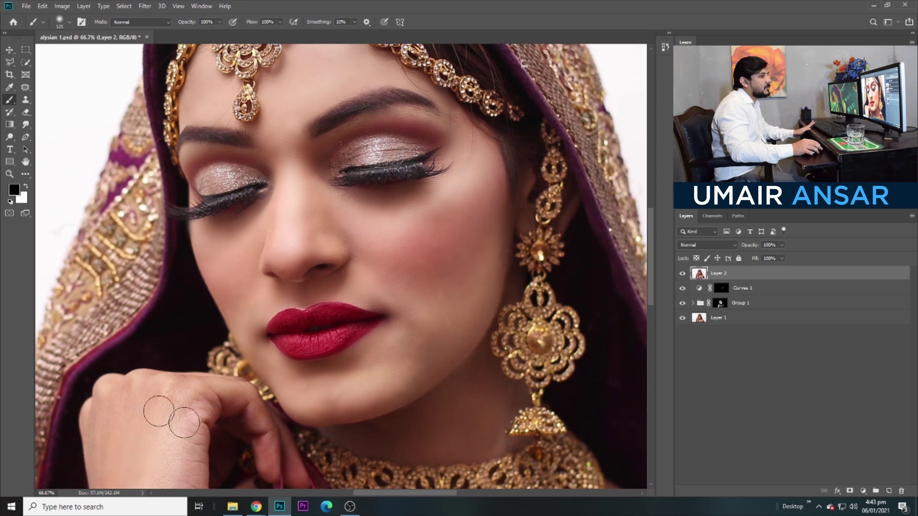
Zoom out to 50% and set the Clone Stamp to 14% opacity.
key("ctrl+minus")
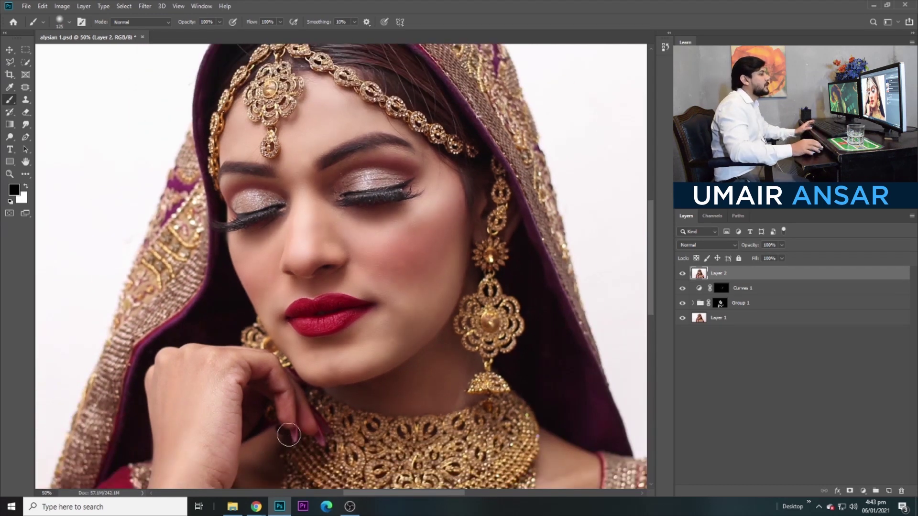
key("s")
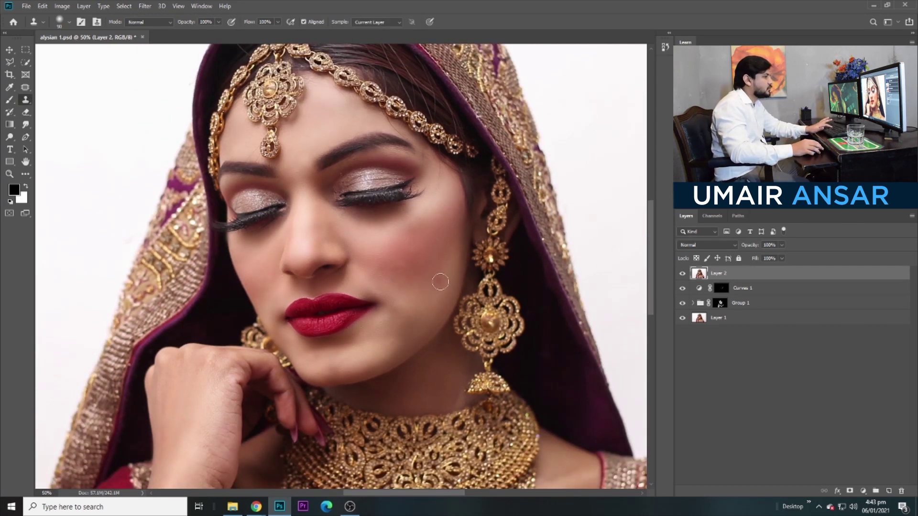
left_click(278, 23)
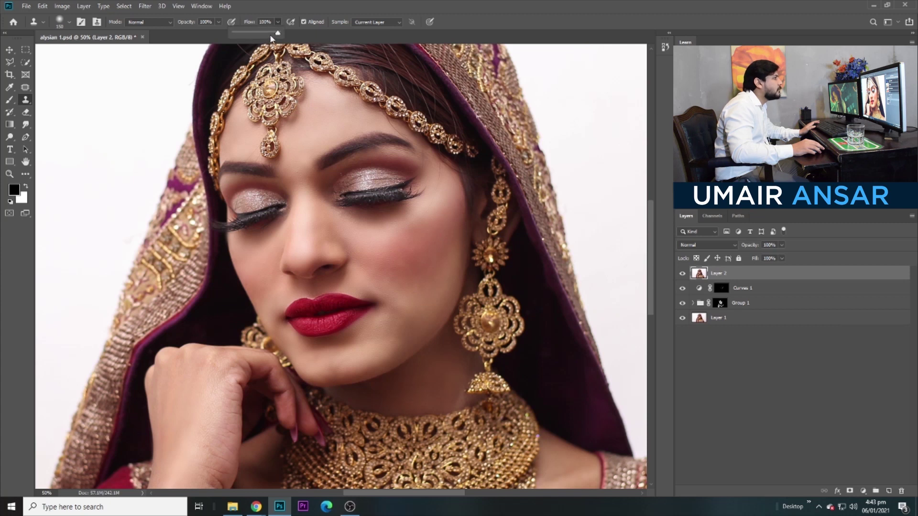
left_click(218, 23)
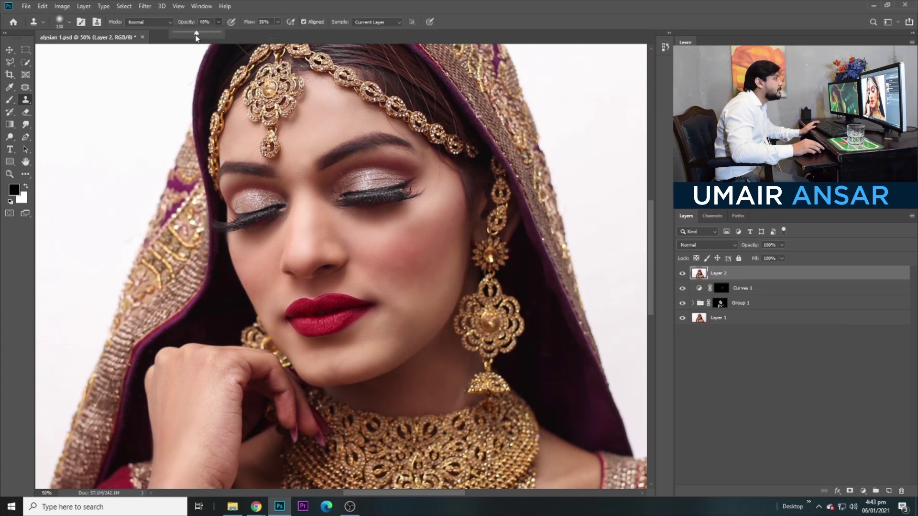
left_click_drag(182, 34, 181, 33)
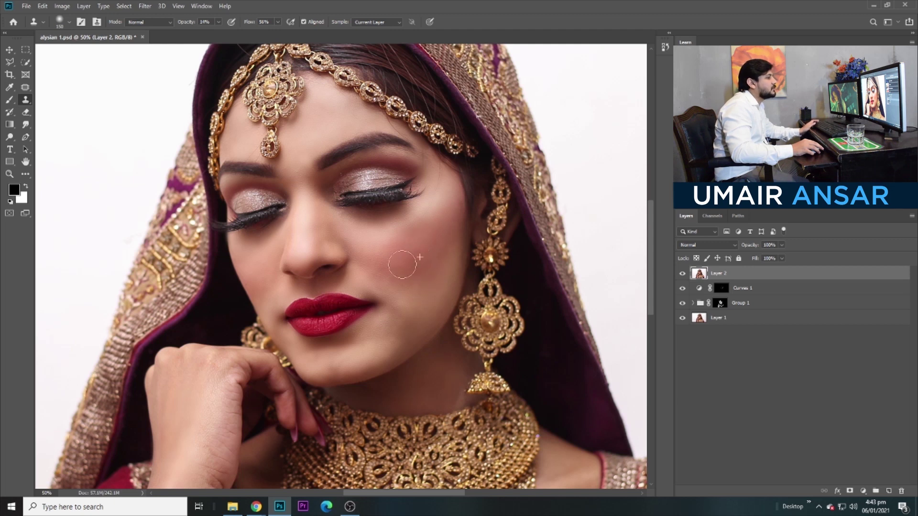
Undo a stray clone dab and add a new empty Layer 3 on top.
left_click(437, 292)
key("ctrl+z")
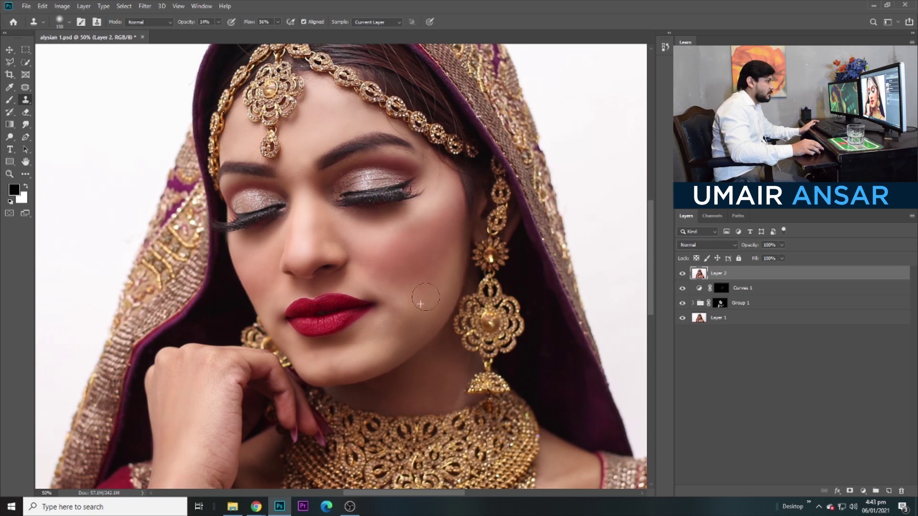
key("ctrl+shift+alt+n")
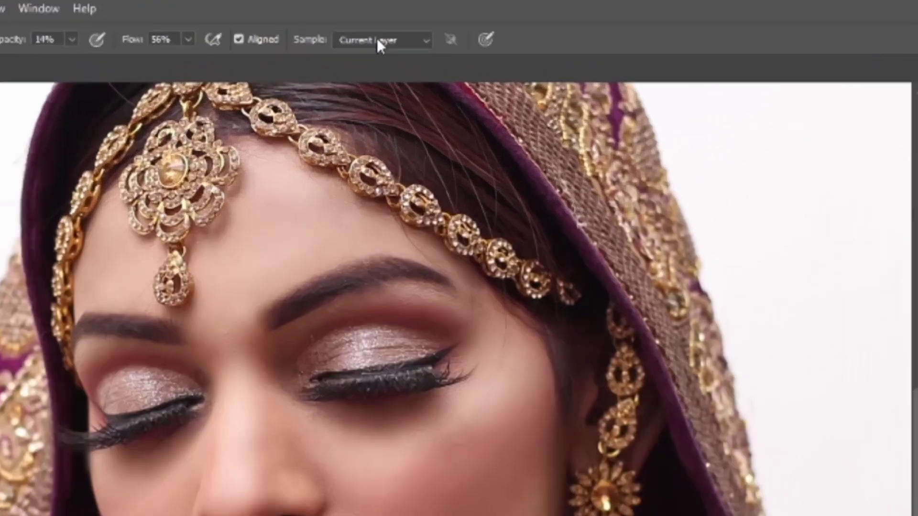
Set clone sampling to Current & Below and clone over the forehead blemish and cheek spots.
left_click(375, 21)
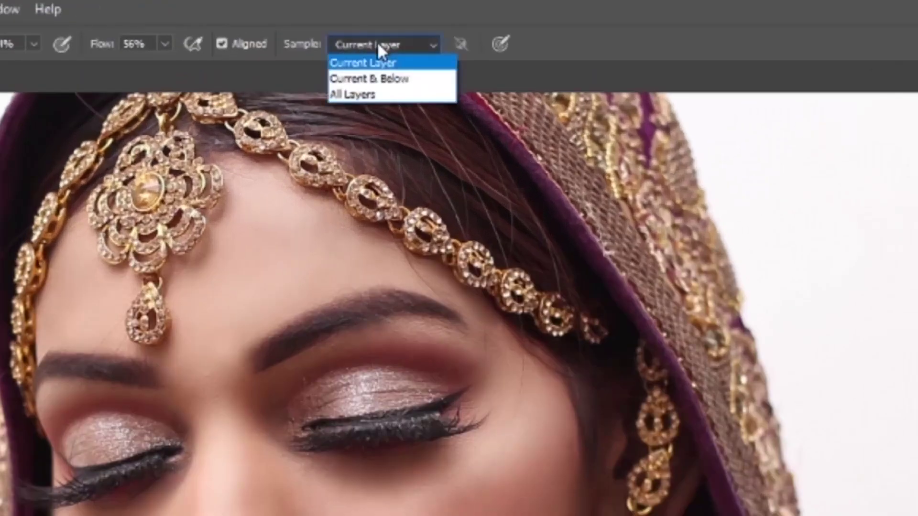
left_click(379, 78)
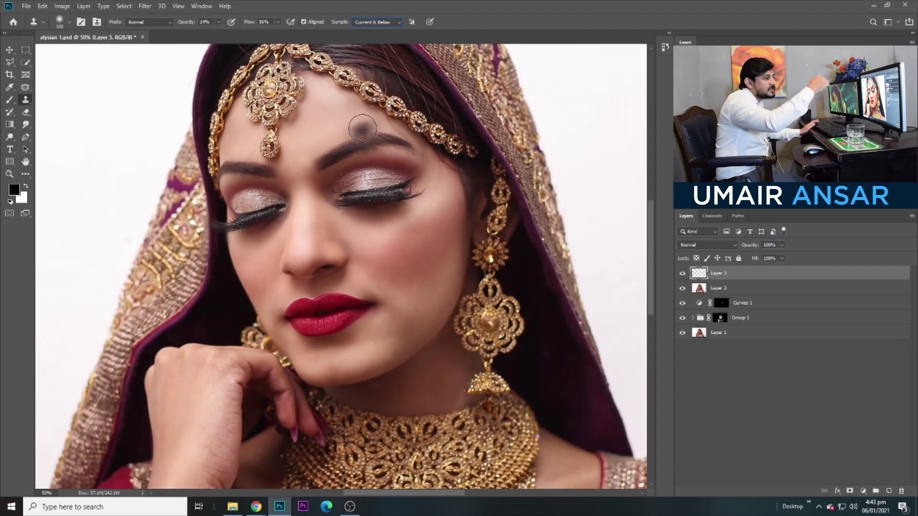
left_click(362, 129)
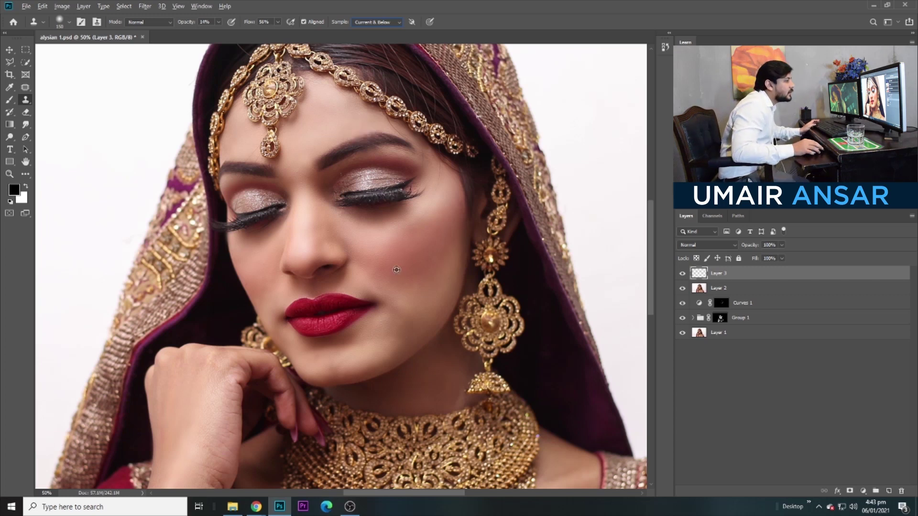
left_click(420, 225)
left_click(408, 263, "alt")
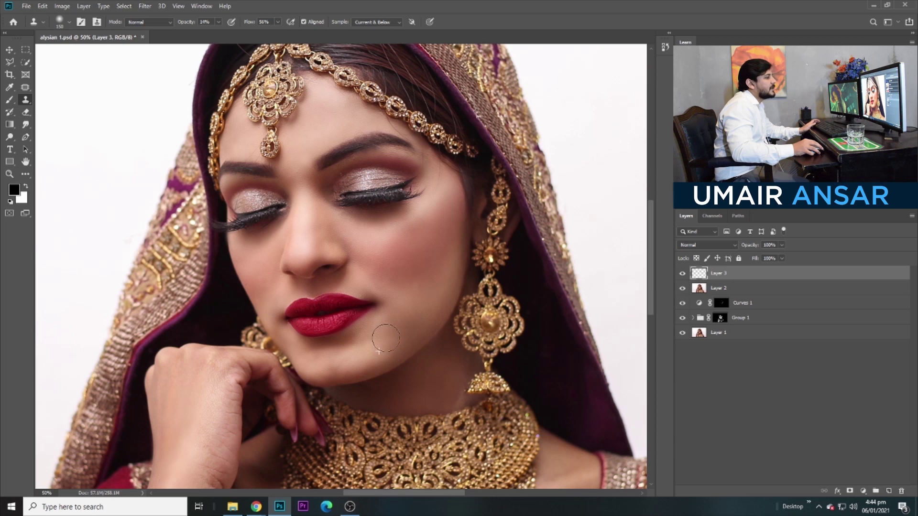
Zoom out to check the whole portrait, then zoom in until the face fills the view.
key("ctrl+minus")
key("ctrl+minus")
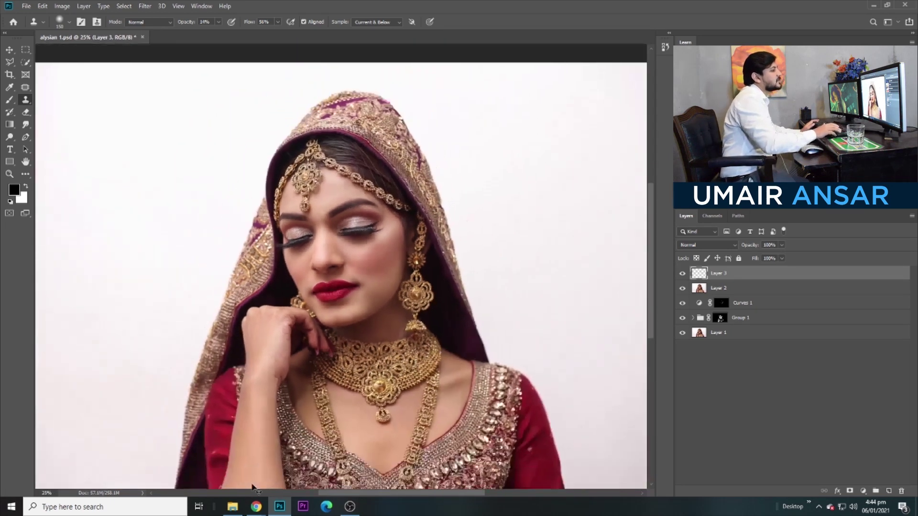
key("ctrl+plus")
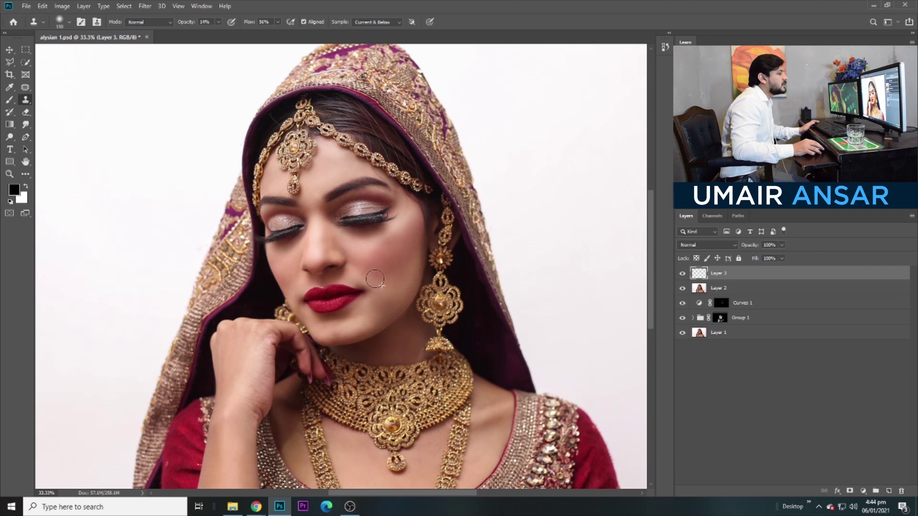
key("ctrl+minus")
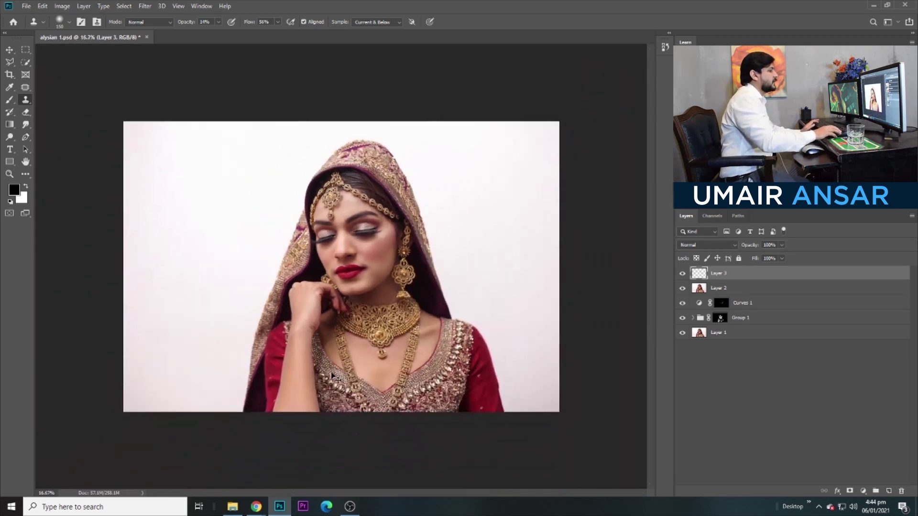
key("ctrl+plus")
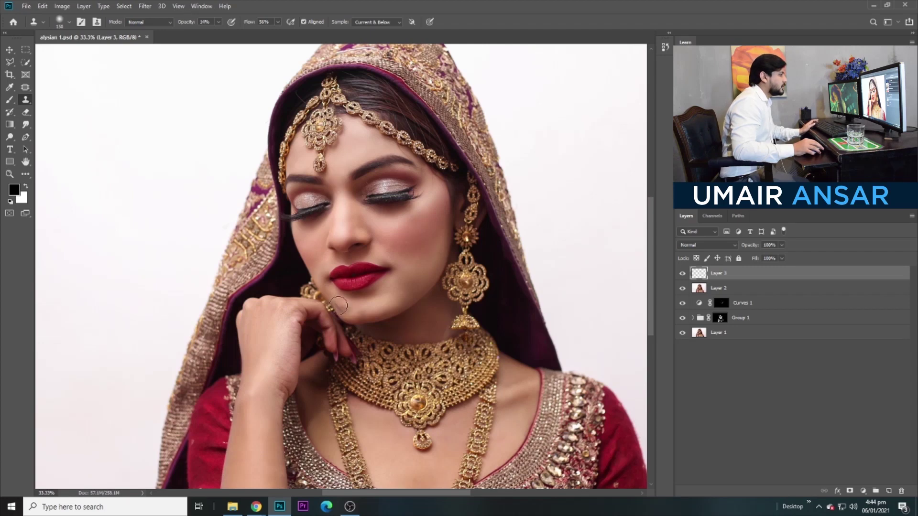
scroll(395, 302, "up", 3)
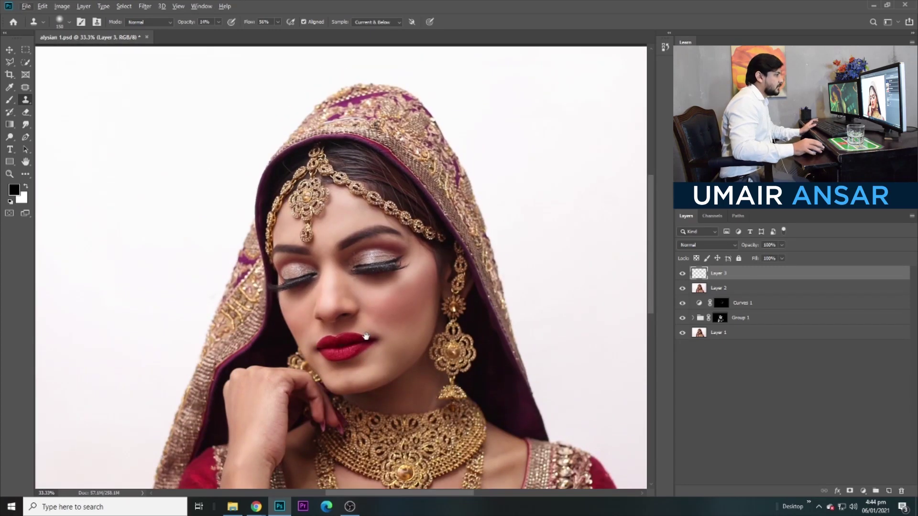
key("ctrl+plus")
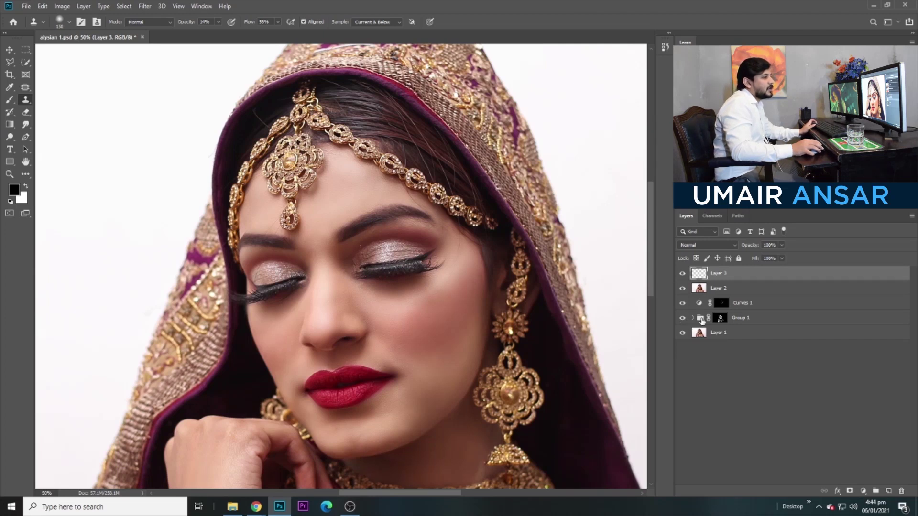
Group Layer 3 through Group 1 into Group 2 and toggle its visibility to compare.
left_click(701, 319, "shift")
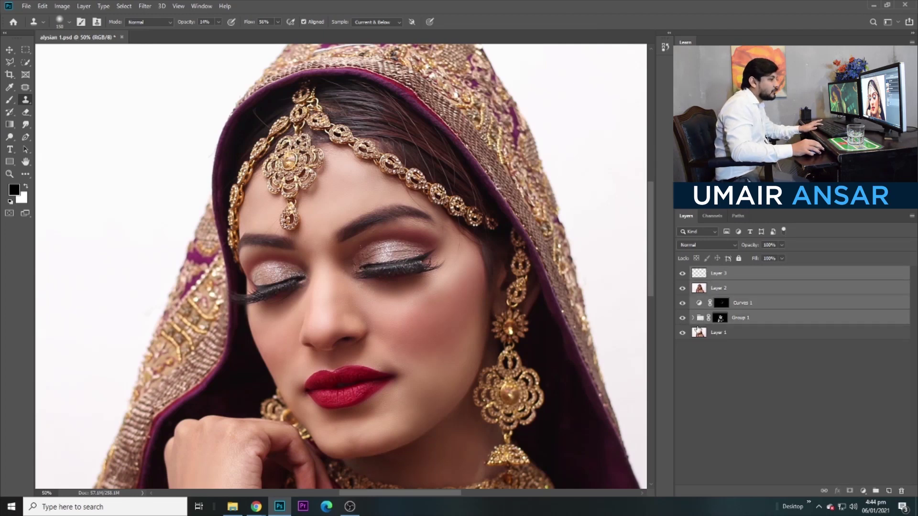
key("ctrl+g")
left_click(683, 272)
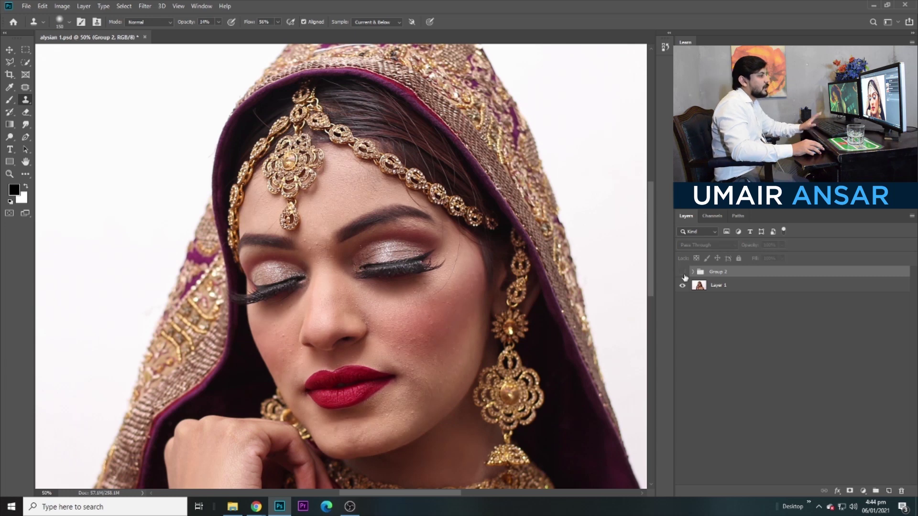
left_click(683, 273)
Compare before and after on the centred face, then stamp all visible layers into new Layer 4.
key("ctrl+plus")
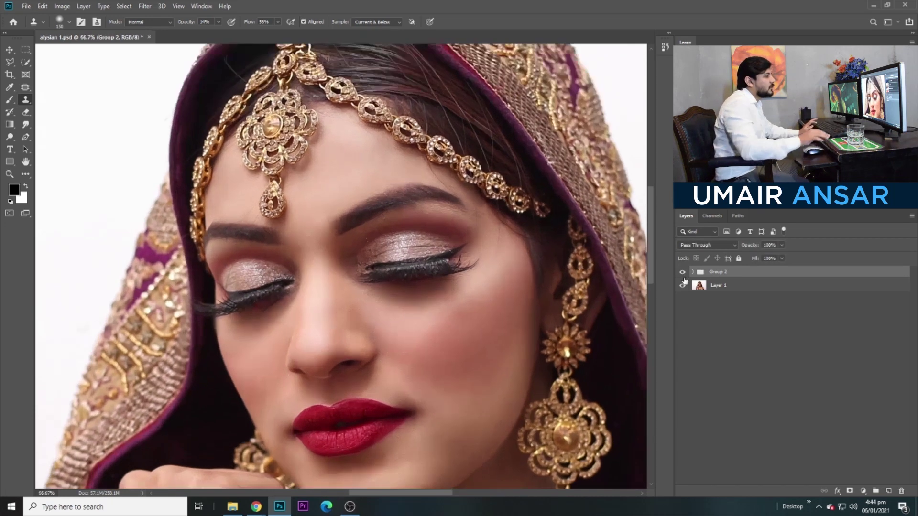
left_click_drag(537, 332, 493, 278)
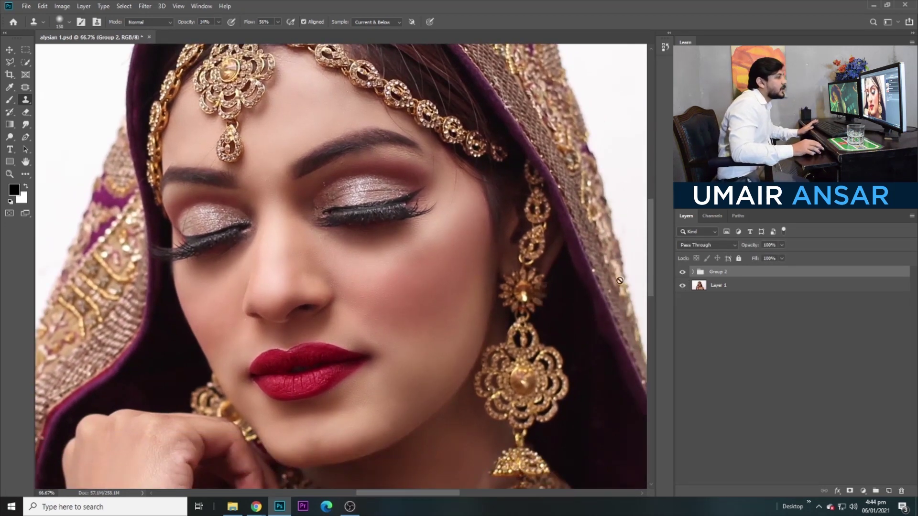
left_click(682, 272)
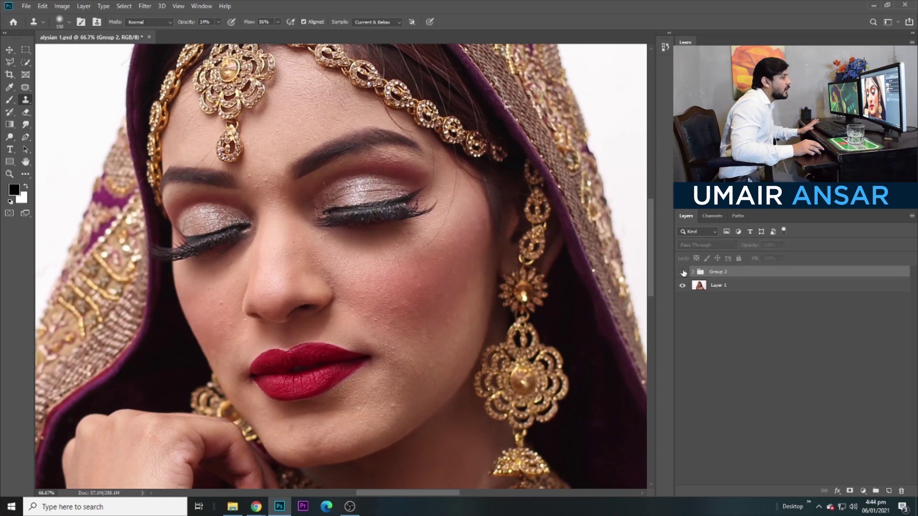
left_click(683, 272)
left_click(682, 272)
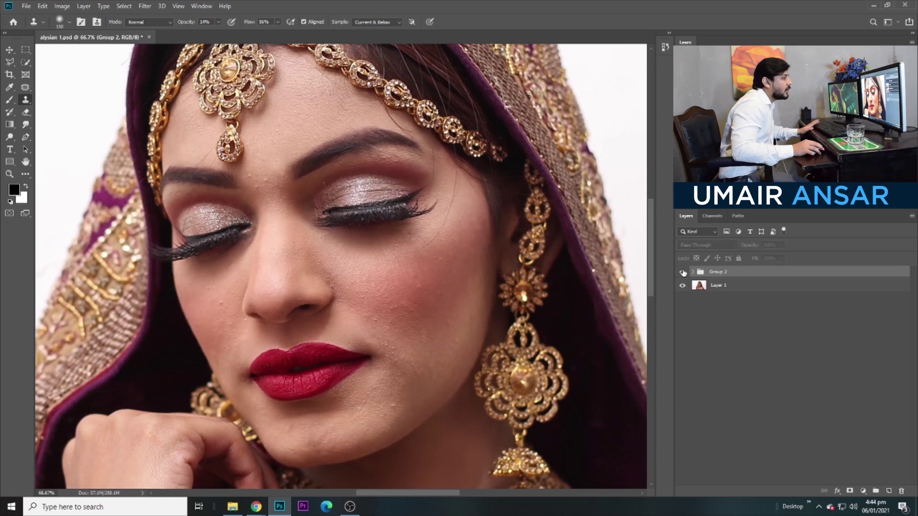
left_click(682, 272)
key("ctrl+minus")
key("ctrl+minus")
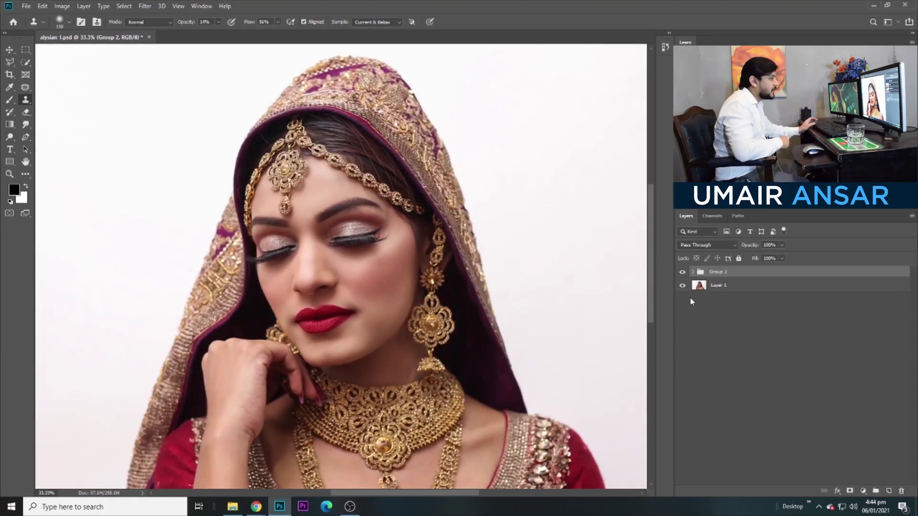
key("ctrl+shift+alt+e")
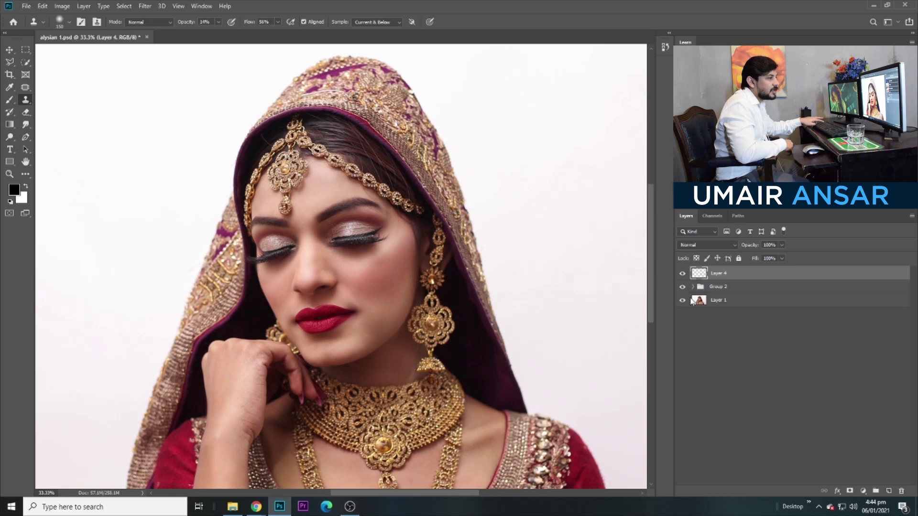
Grade Layer 4 in Camera Raw: Contrast +23, Whites +21, Blacks -8, Temperature +3.
left_click(151, 7)
left_click(158, 62)
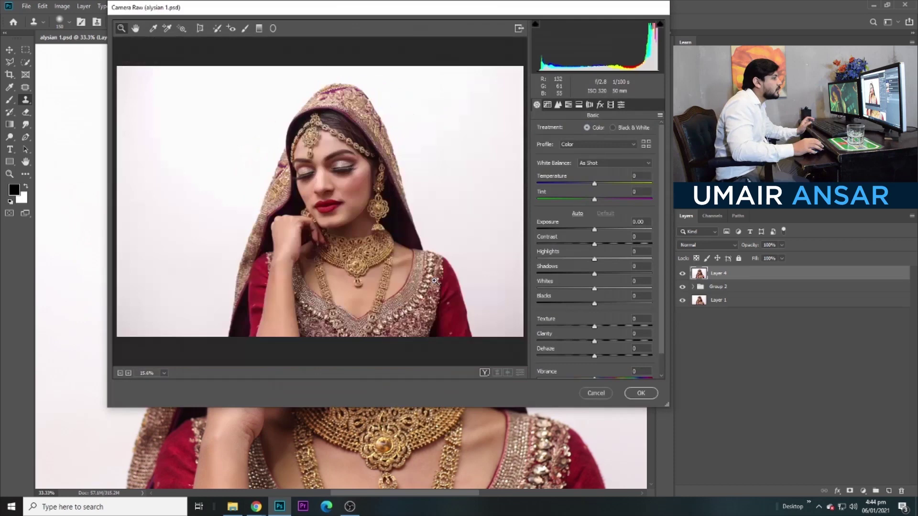
left_click(361, 224)
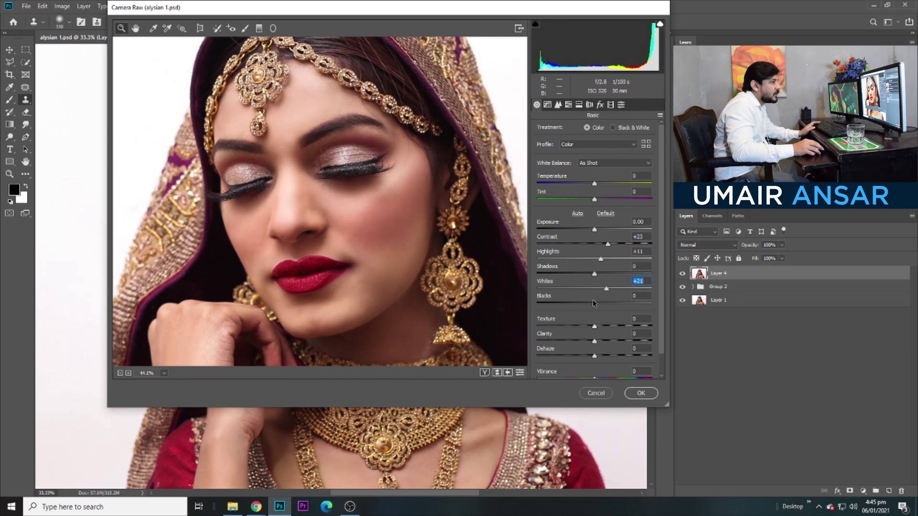
left_click_drag(587, 303, 590, 303)
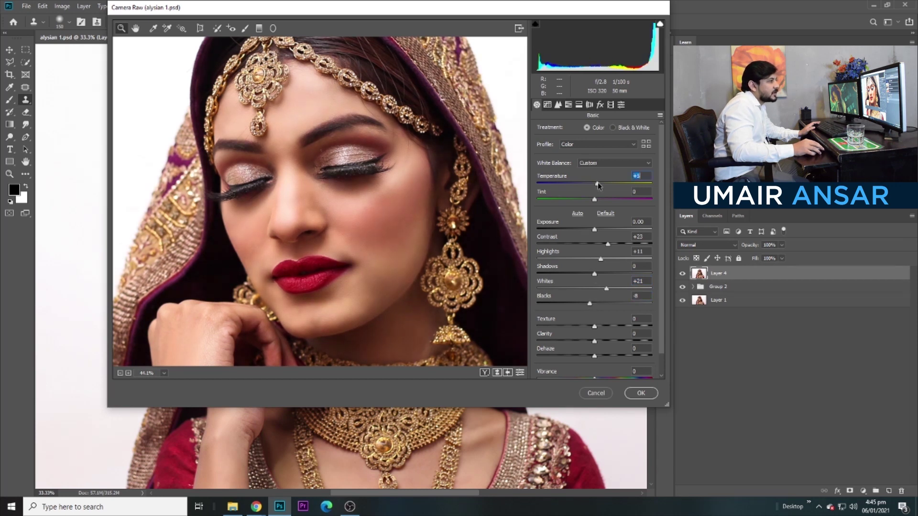
left_click_drag(598, 184, 597, 183)
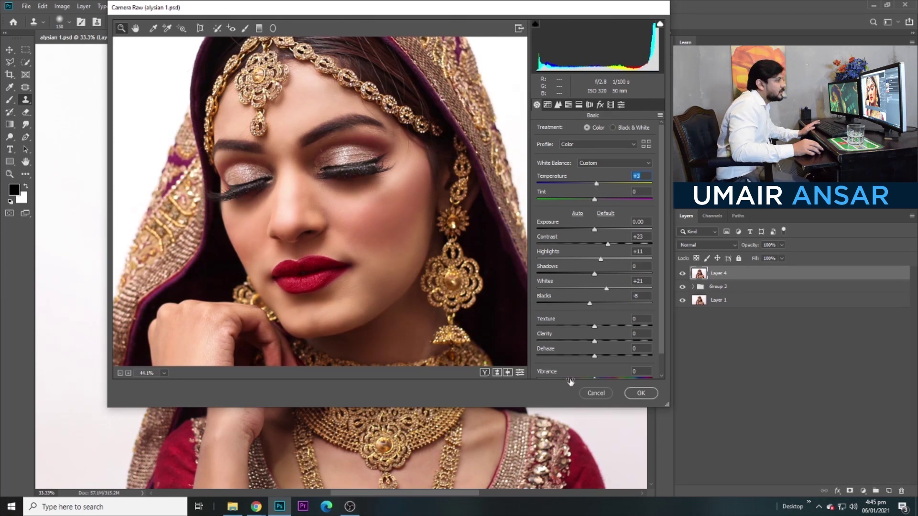
left_click(637, 394)
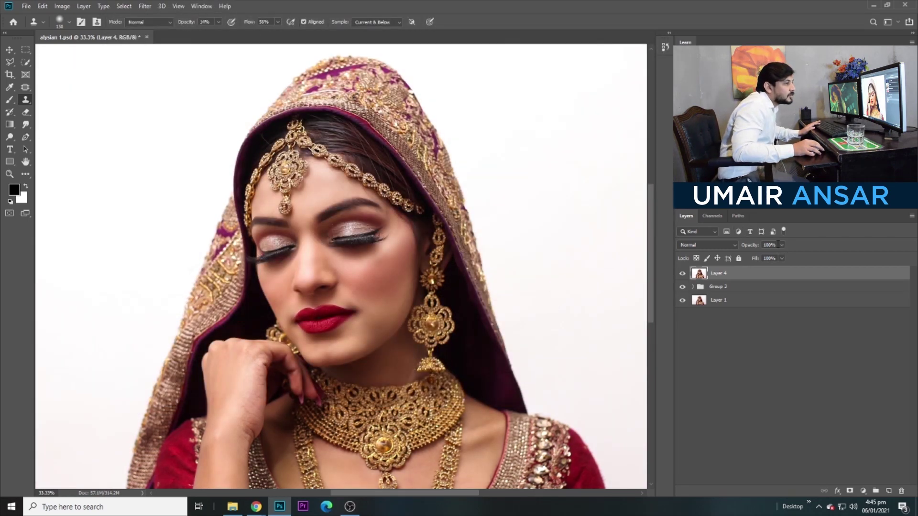
Lower Layer 4 to 47% opacity and group it with Group 2 into Group 3.
left_click_drag(780, 246, 766, 258)
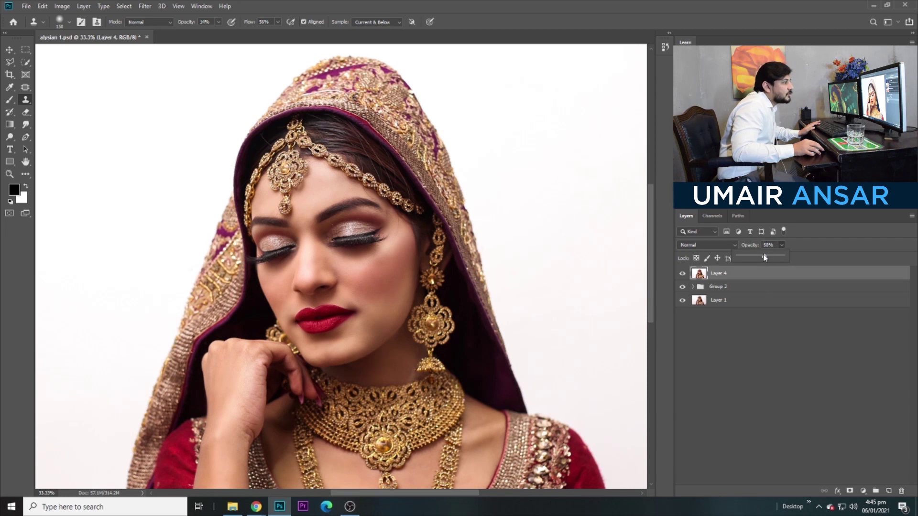
left_click(678, 276)
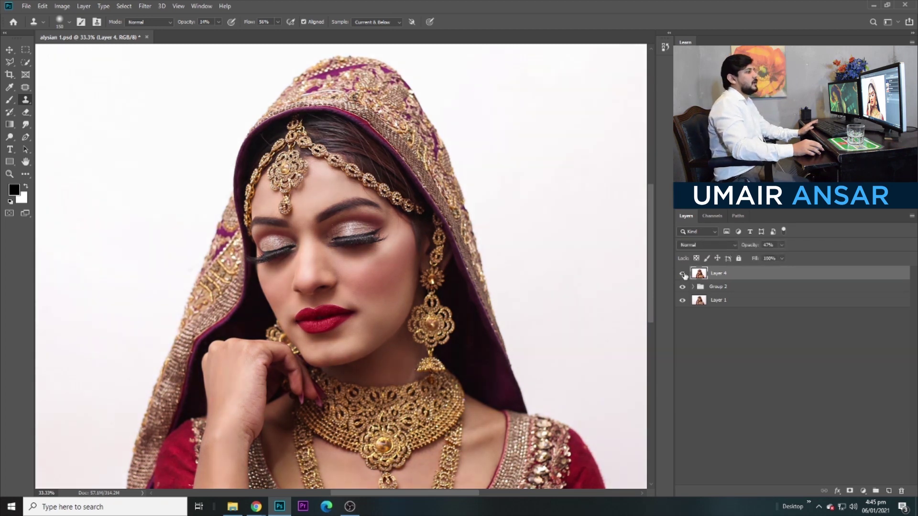
left_click(717, 287, "shift")
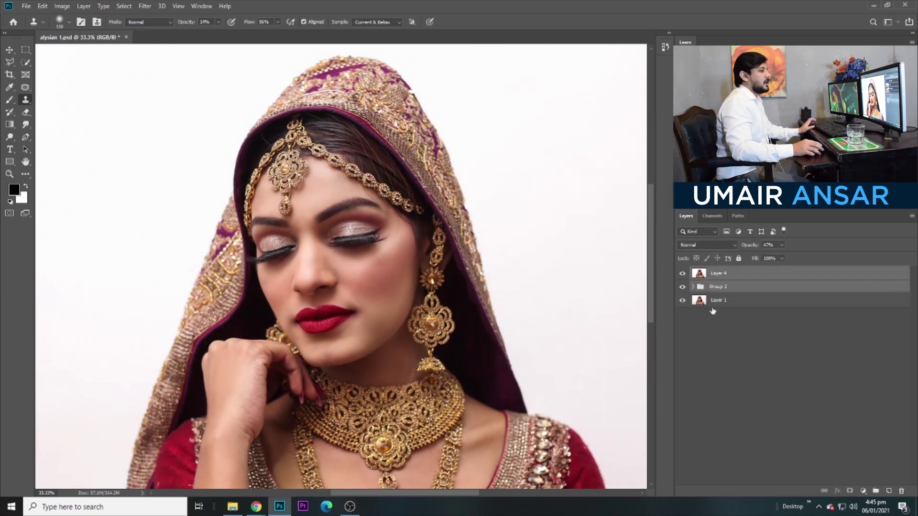
key("ctrl+g")
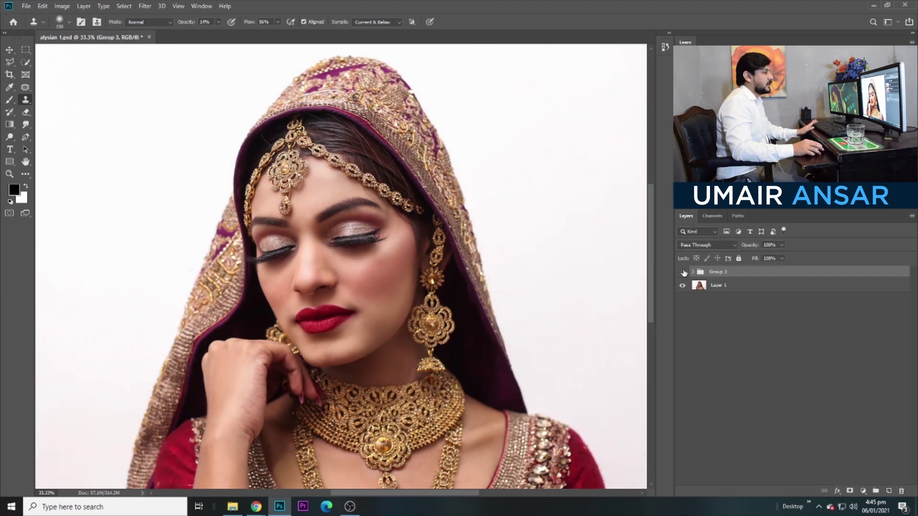